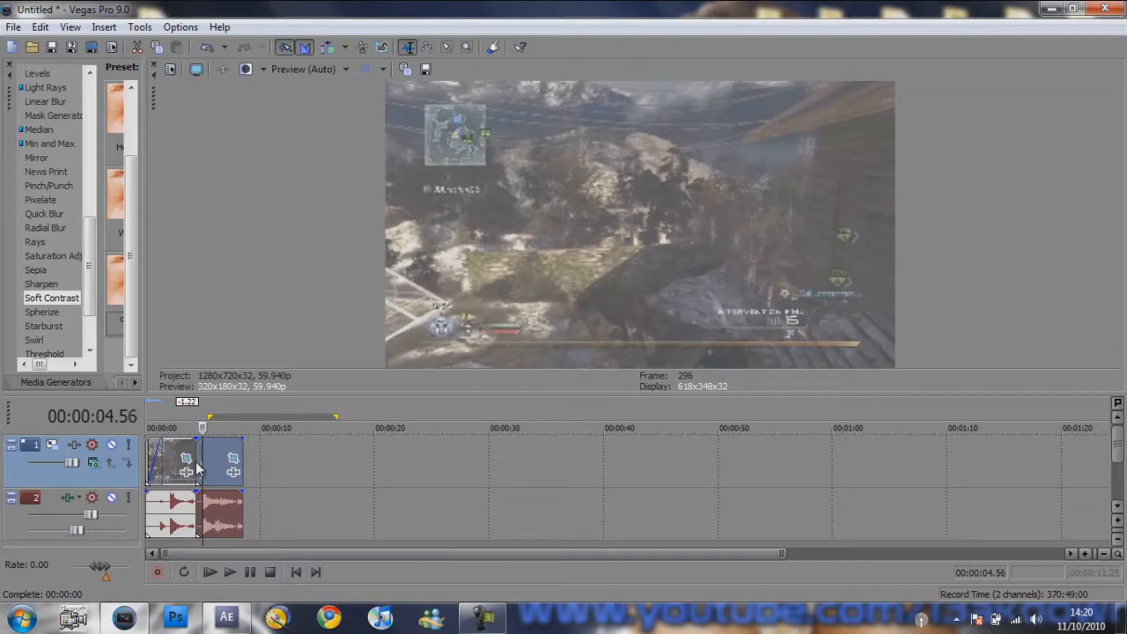
# - Split the clip at 00:00:05.00 and set the loop region over the short segment from 00:00:04.24 to 00:00:05.00
pyautogui.press('space')
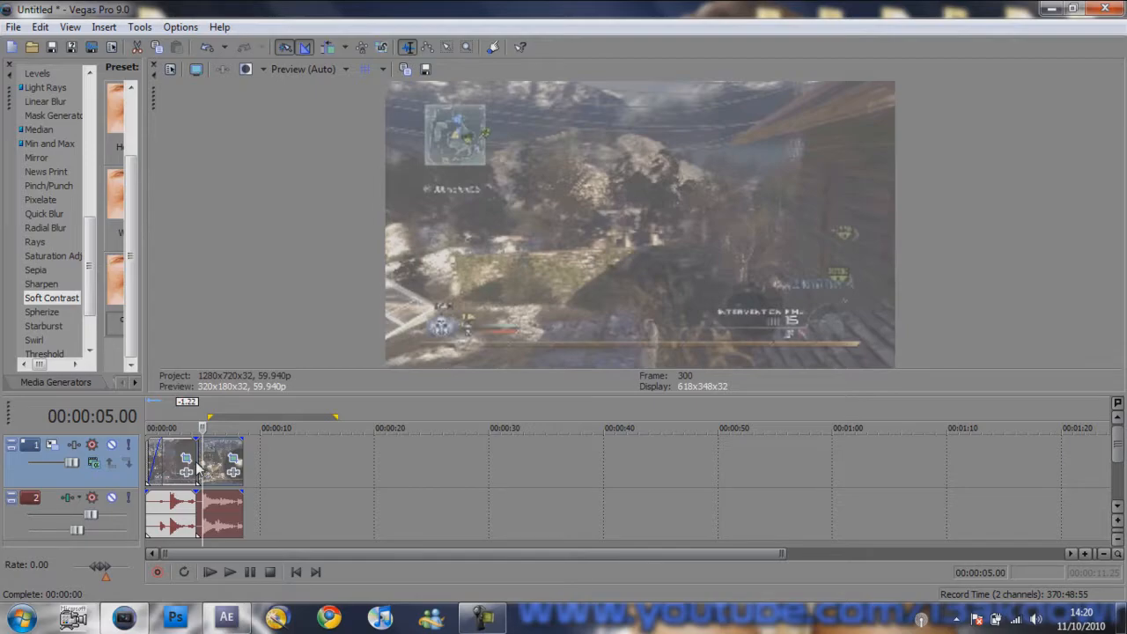
pyautogui.press('s')
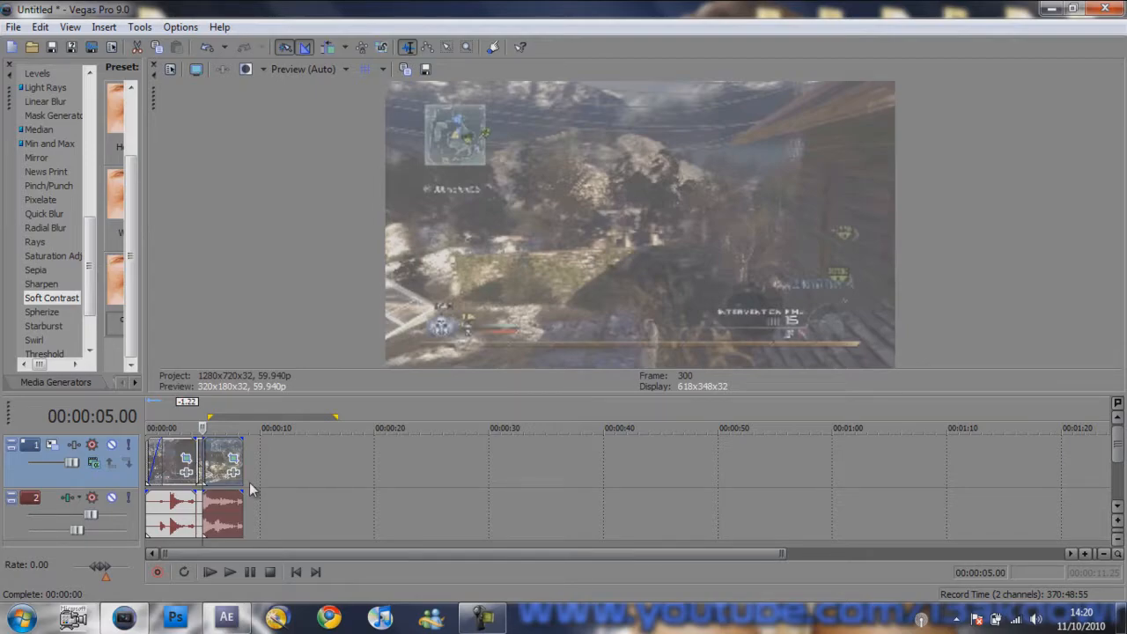
pyautogui.scroll(5, 251, 488)
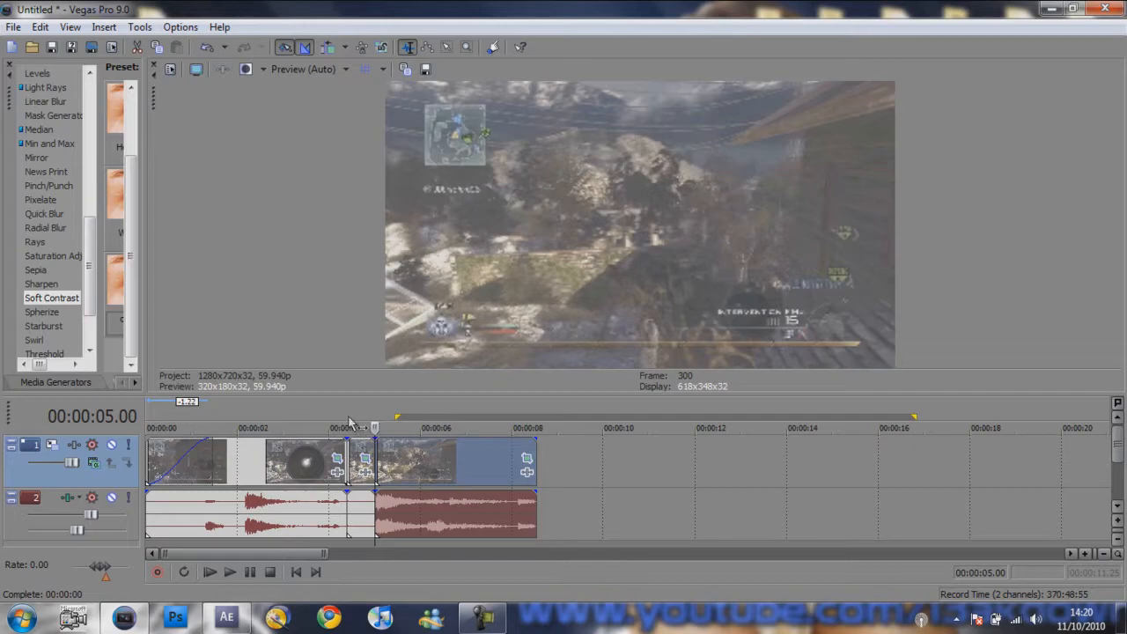
pyautogui.moveTo(372, 420); pyautogui.dragTo(349, 420)
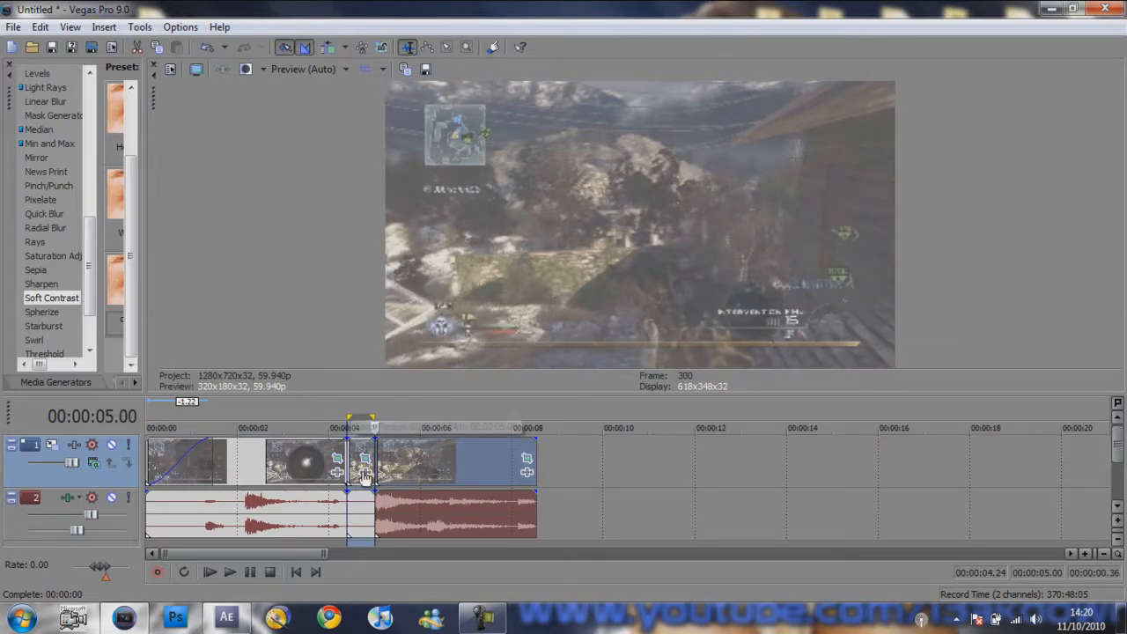
# - Open the Render As settings and check the video frame rate in the Windows Media Video V11 template's custom settings
pyautogui.click(13, 26)
pyautogui.click(57, 144)
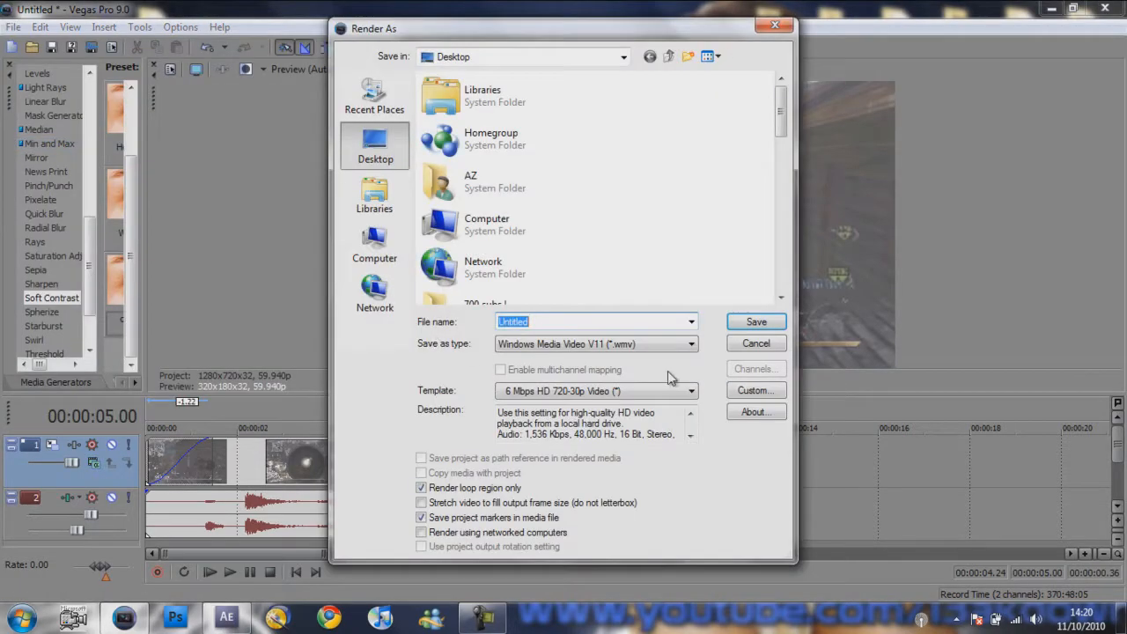
pyautogui.click(744, 391)
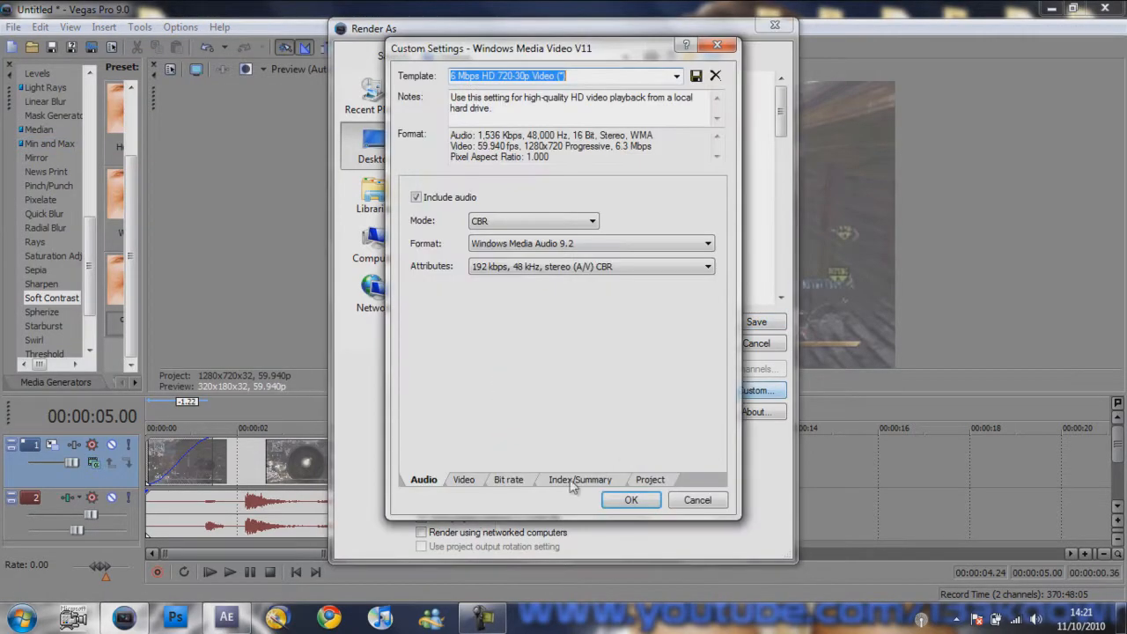
pyautogui.click(464, 480)
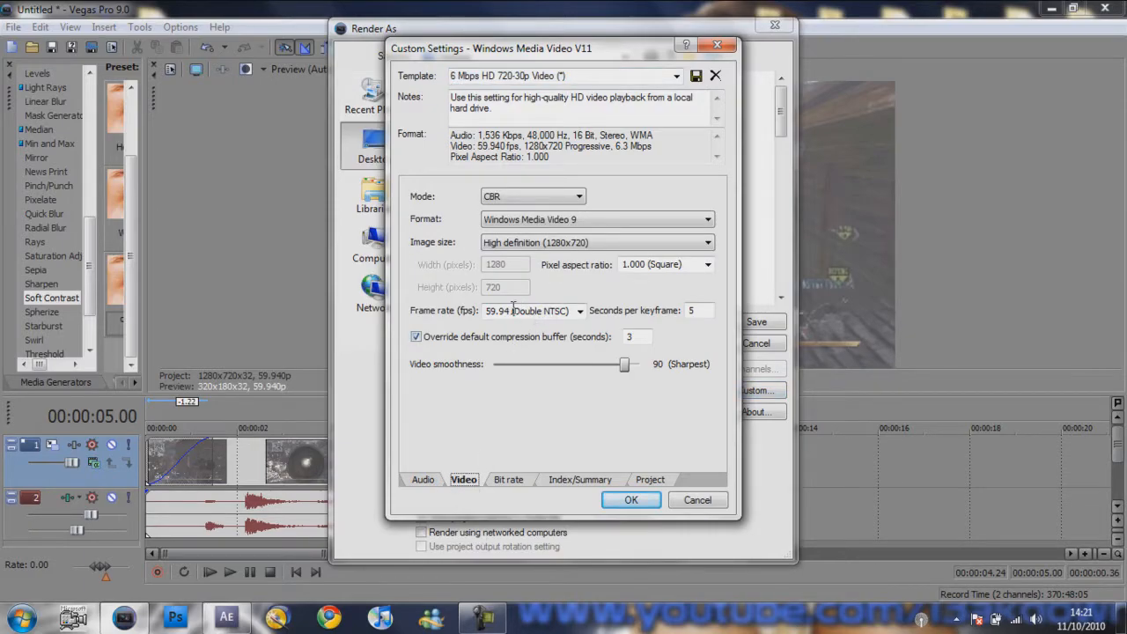
pyautogui.click(630, 500)
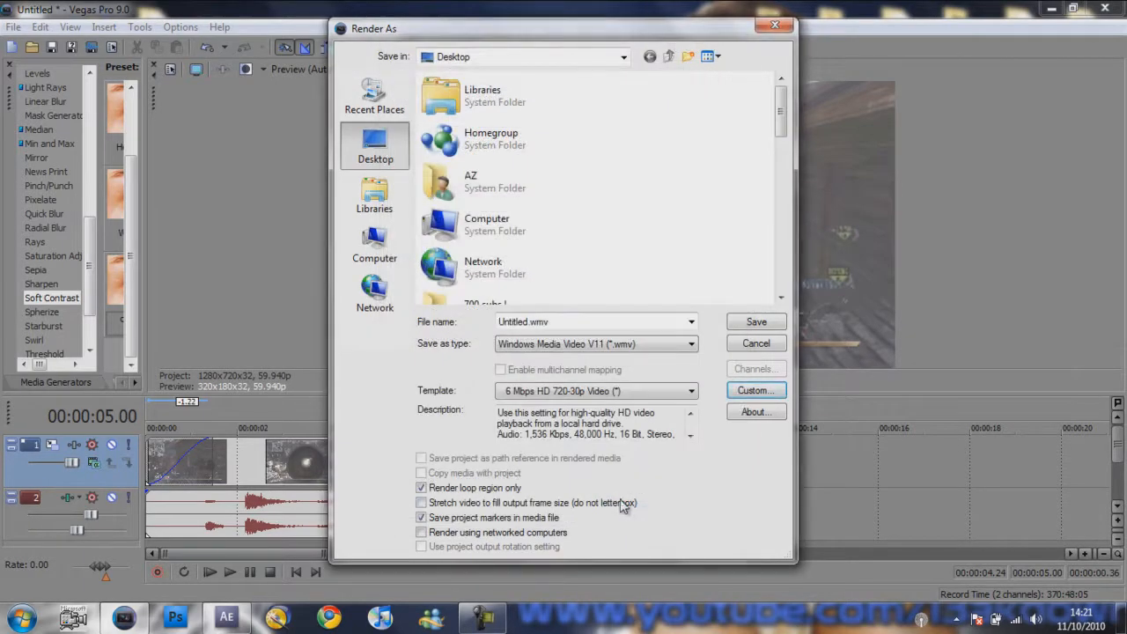
# - Name the output file twat and render the loop region as a WMV to the Desktop
pyautogui.doubleClick(553, 323)
pyautogui.write('twat')
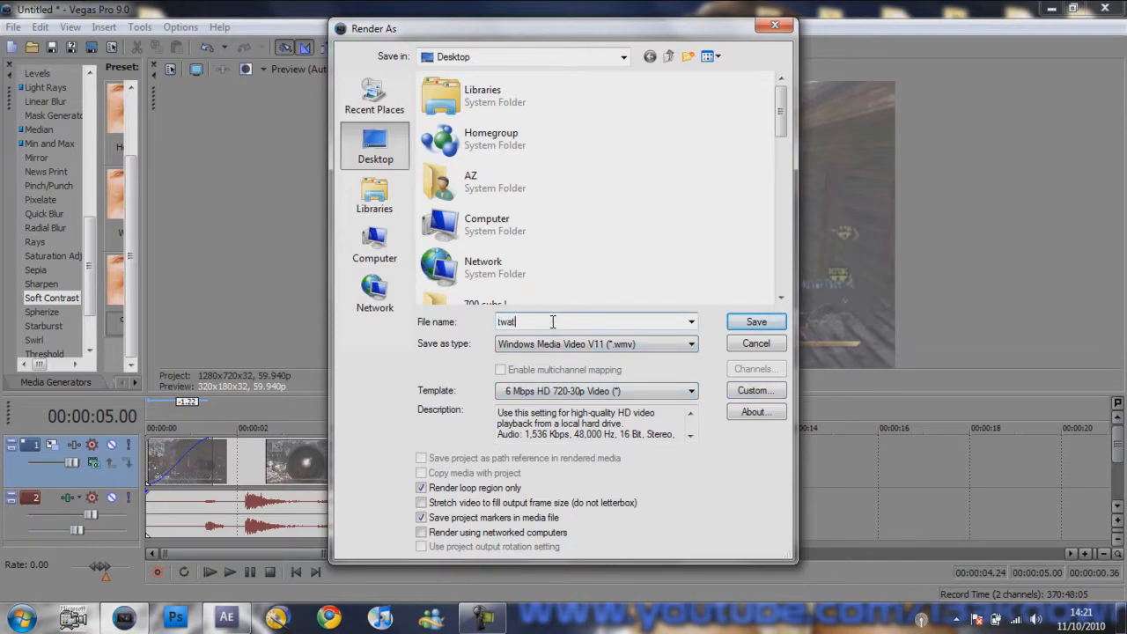
pyautogui.press('Return')
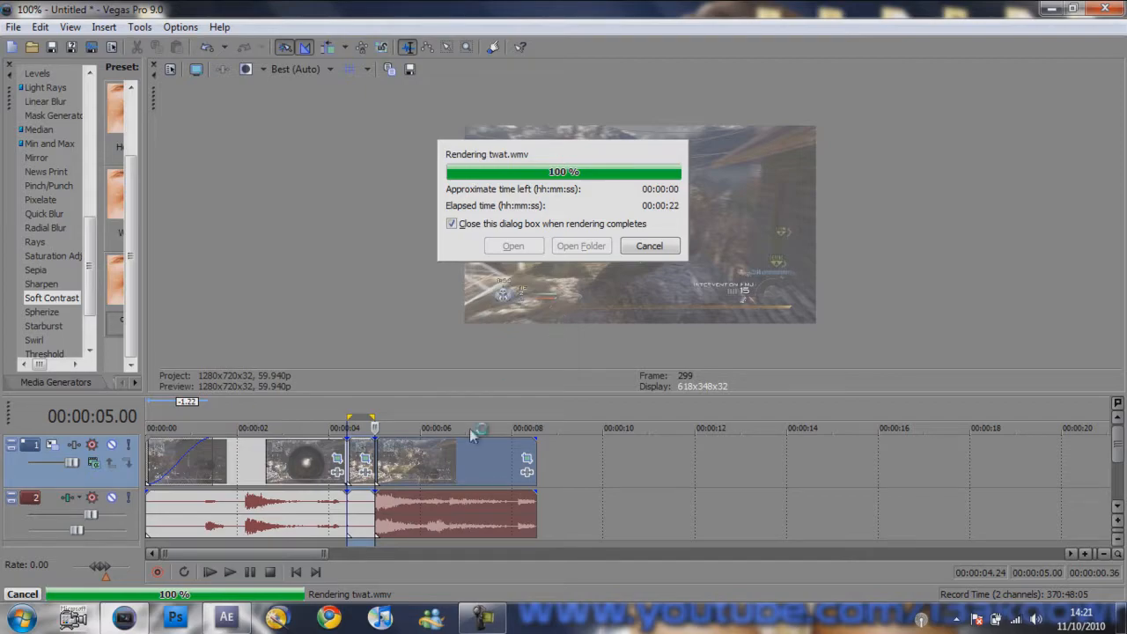
# - Switch to After Effects and import the rendered clip twat.wmv from the Desktop as footage
pyautogui.moveTo(226, 618)
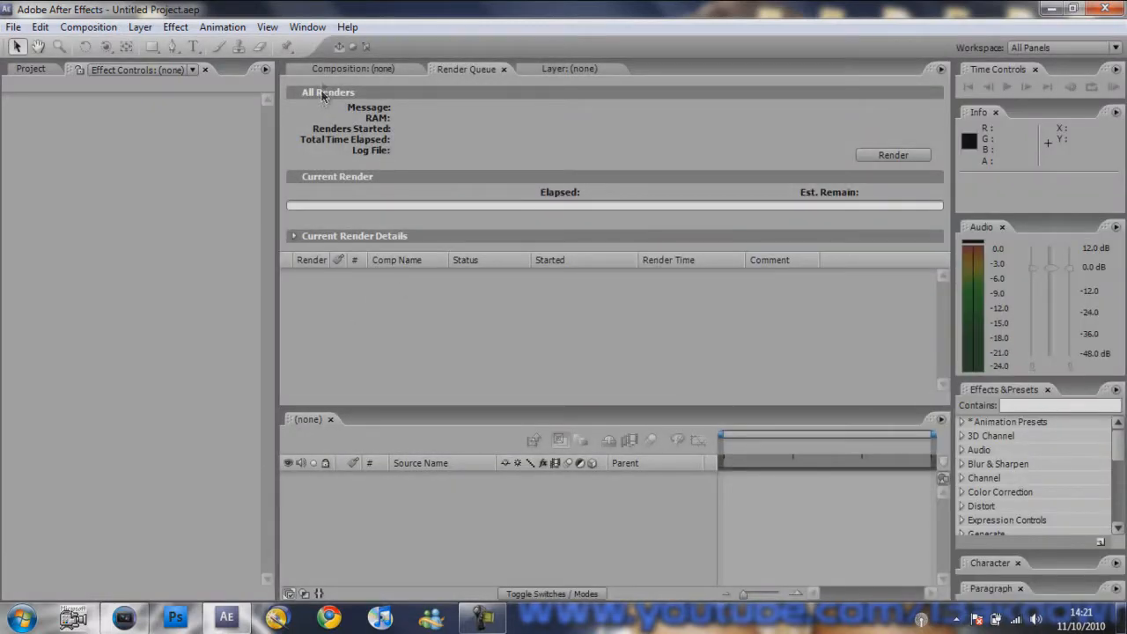
pyautogui.click(322, 71)
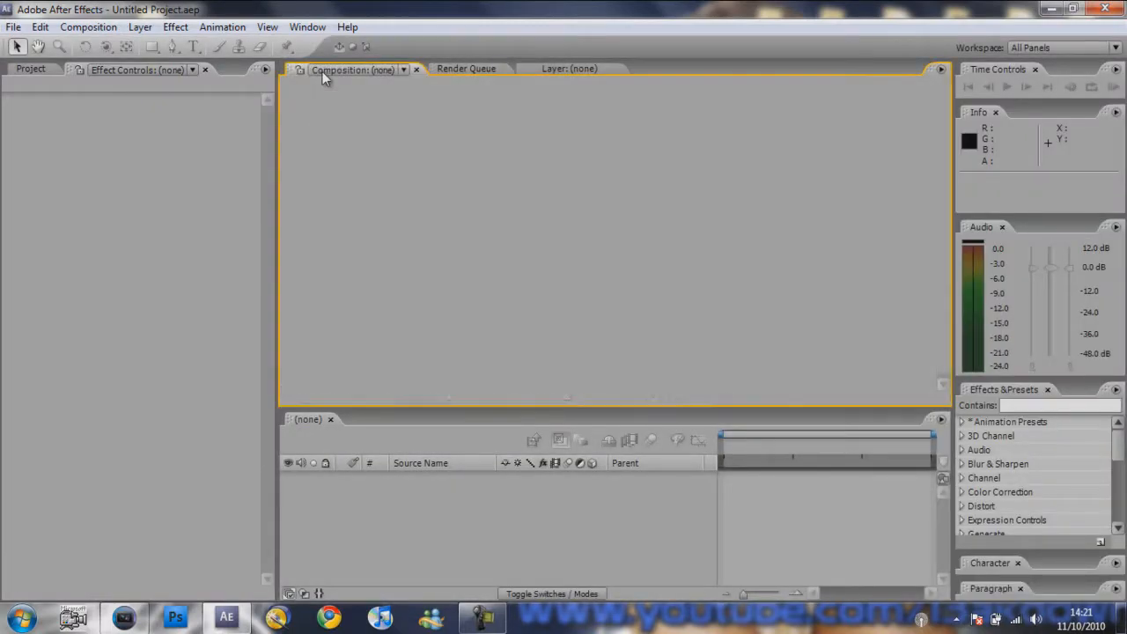
pyautogui.click(12, 28)
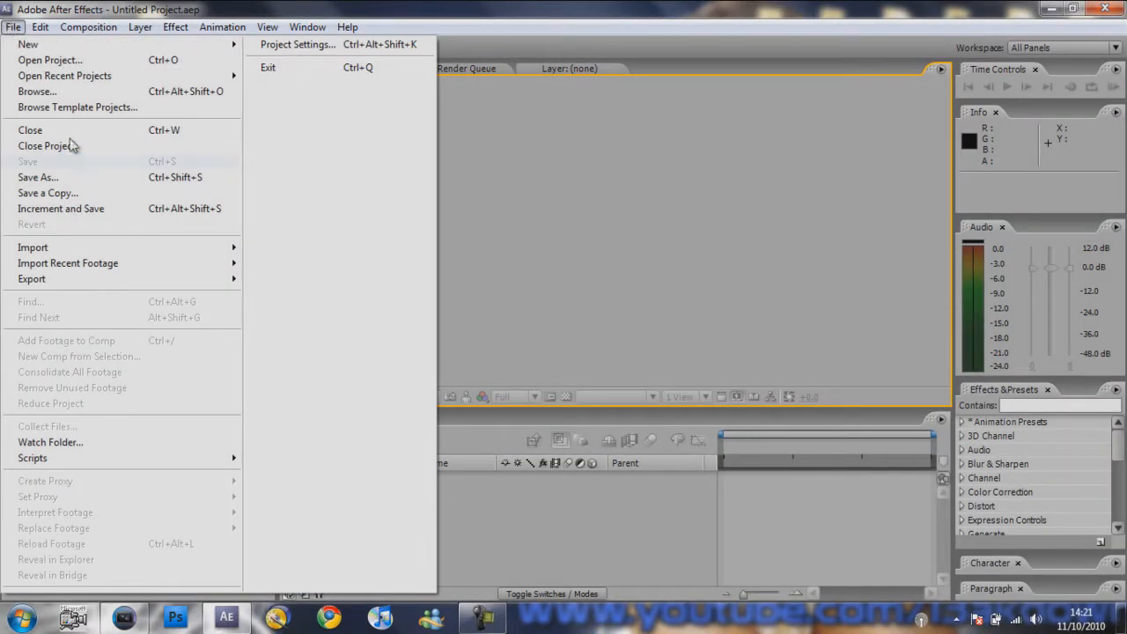
pyautogui.moveTo(139, 247)
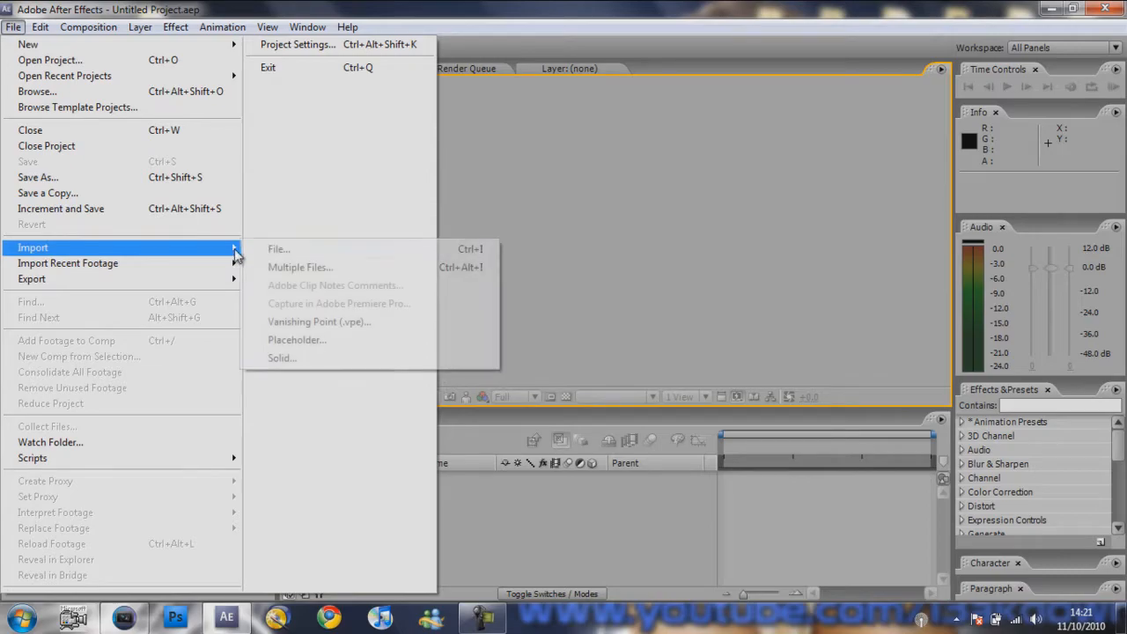
pyautogui.click(258, 250)
pyautogui.moveTo(454, 126); pyautogui.dragTo(460, 286)
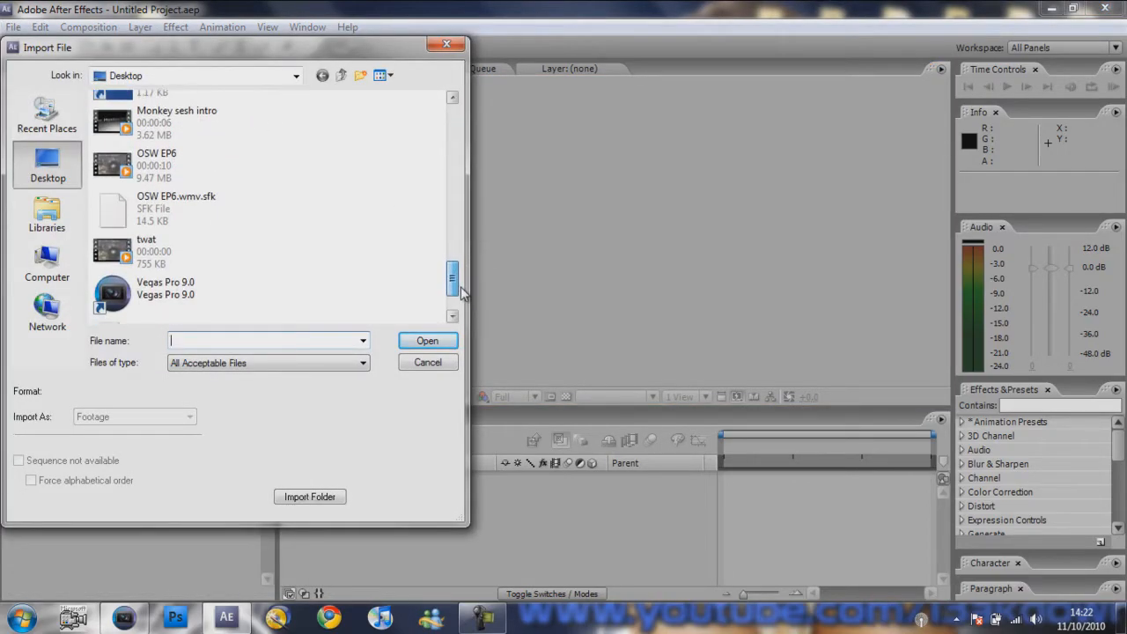
pyautogui.click(172, 256)
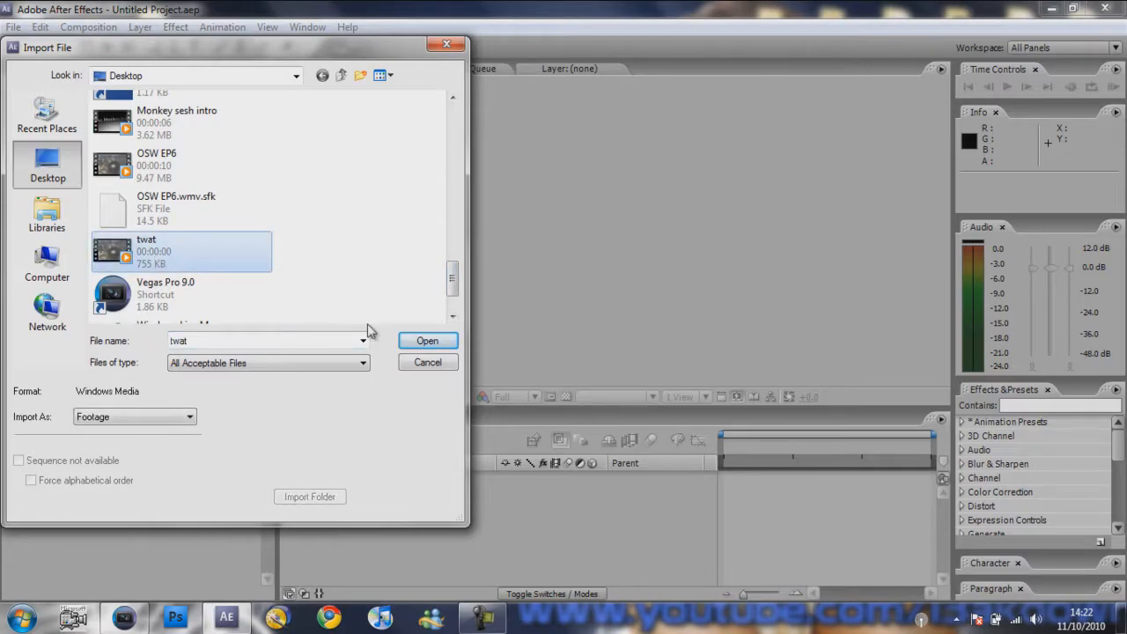
pyautogui.click(425, 342)
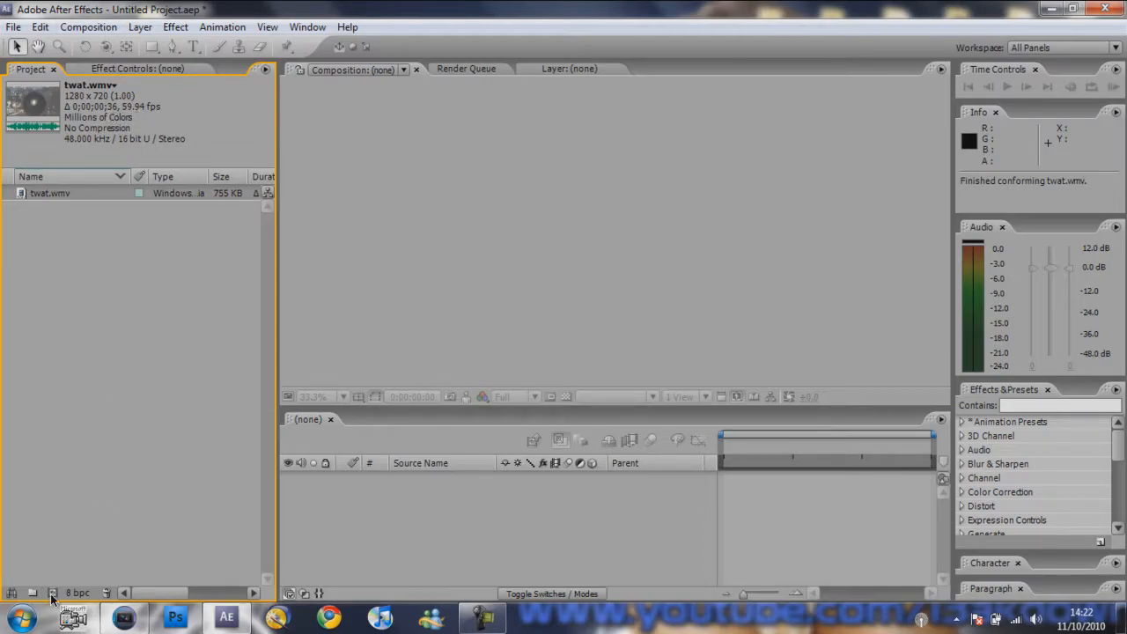
# - Create a new composition, Comp 1, with its duration set to 0;00;11;27
pyautogui.click(88, 28)
pyautogui.click(65, 463)
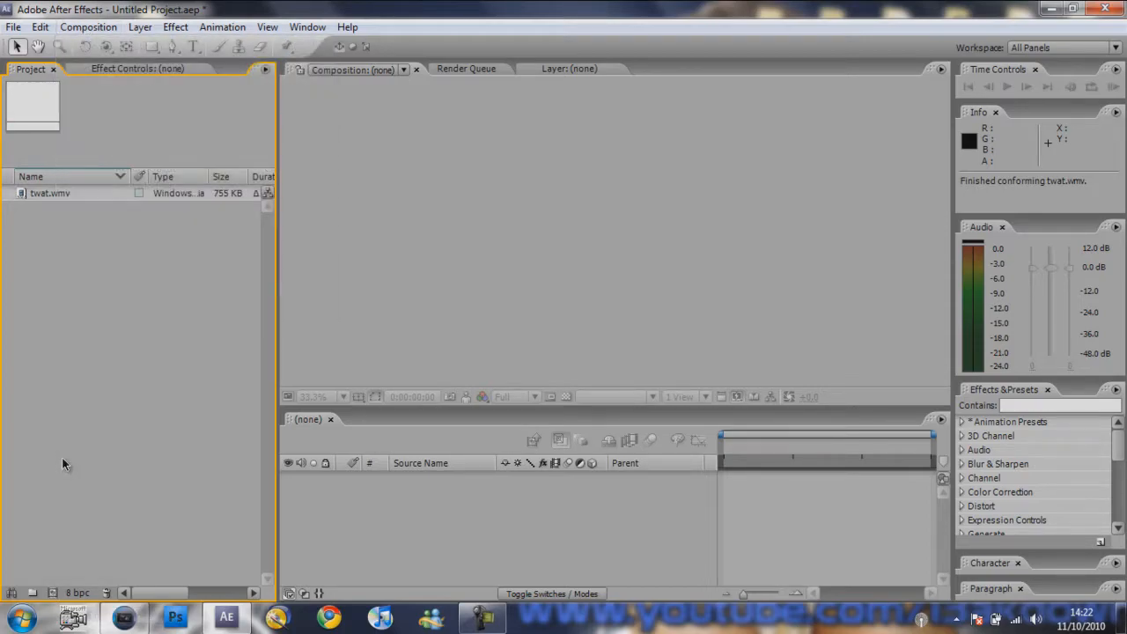
pyautogui.click(52, 594)
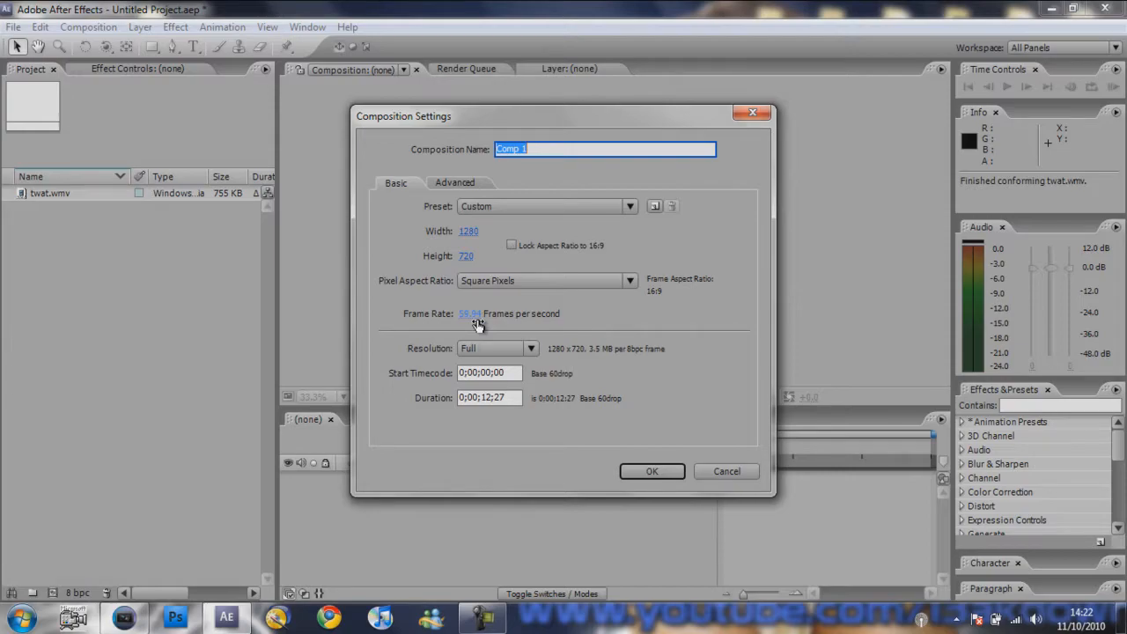
pyautogui.click(491, 397)
pyautogui.press('BackSpace')
pyautogui.write('1')
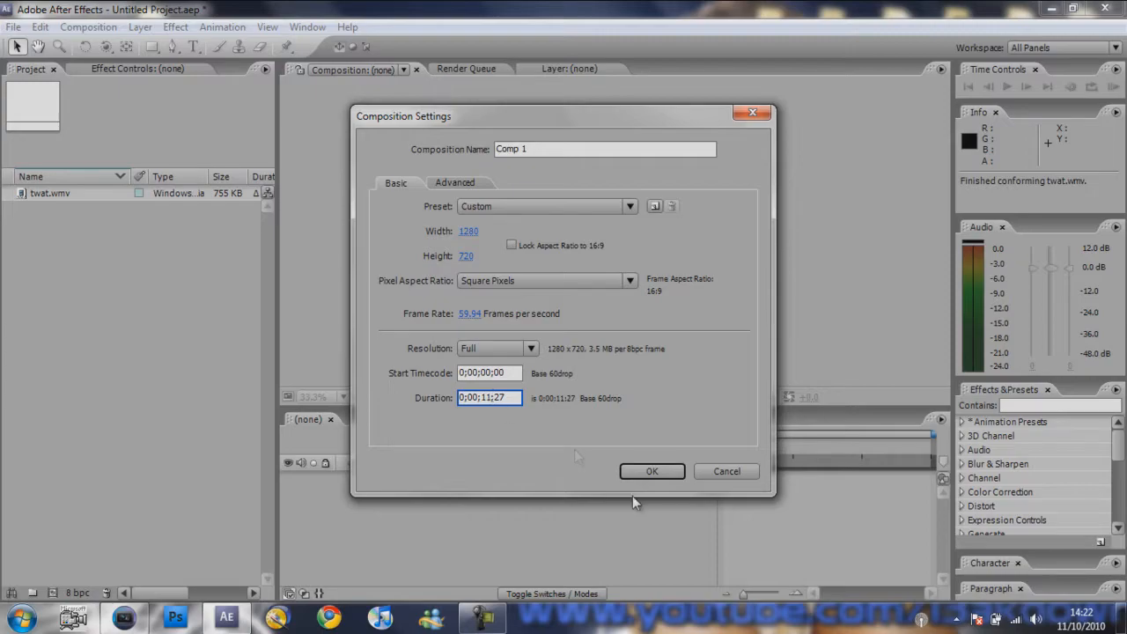
pyautogui.click(650, 470)
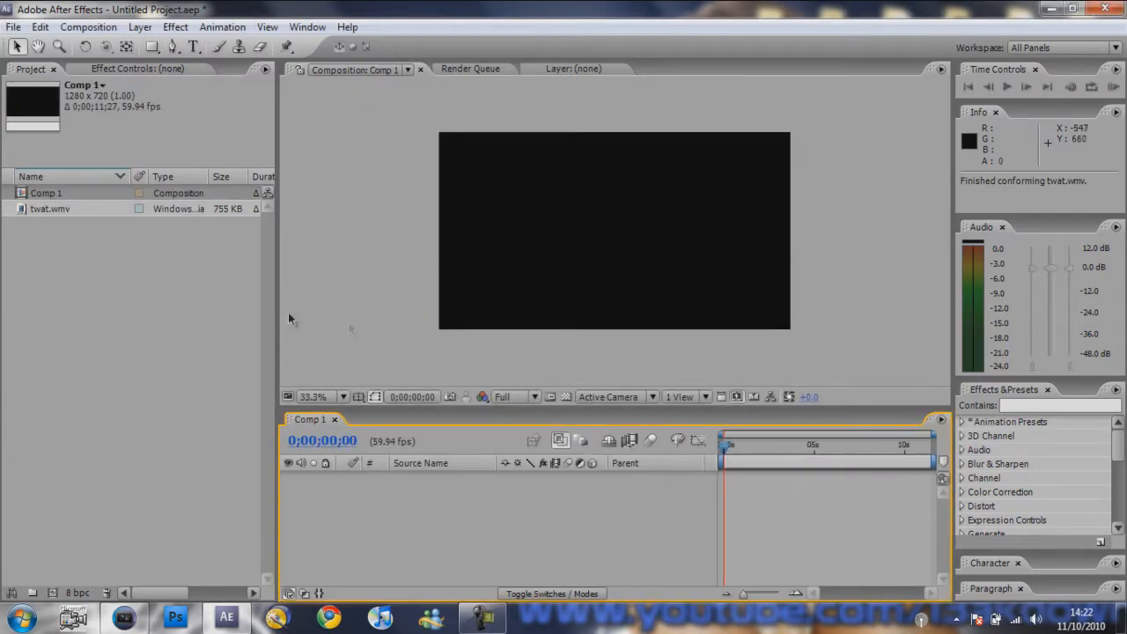
# - Place twat.wmv in Comp 1 and apply the Twixtor 4.5 effect from RE:Vision Plug-ins to it
pyautogui.click(72, 212)
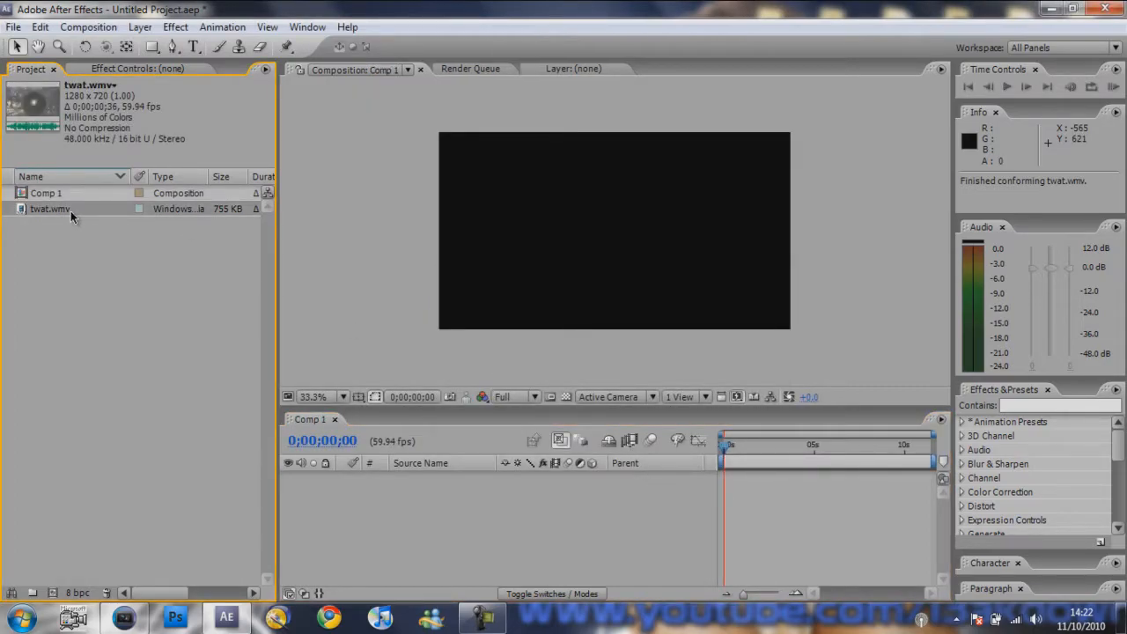
pyautogui.moveTo(58, 209); pyautogui.dragTo(611, 235)
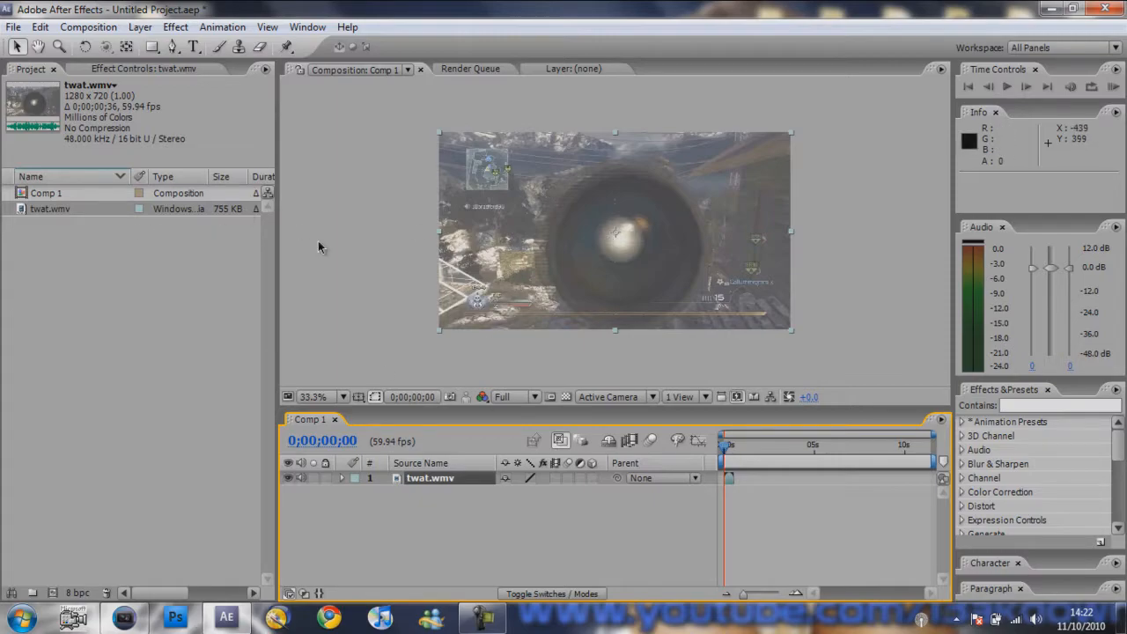
pyautogui.click(174, 28)
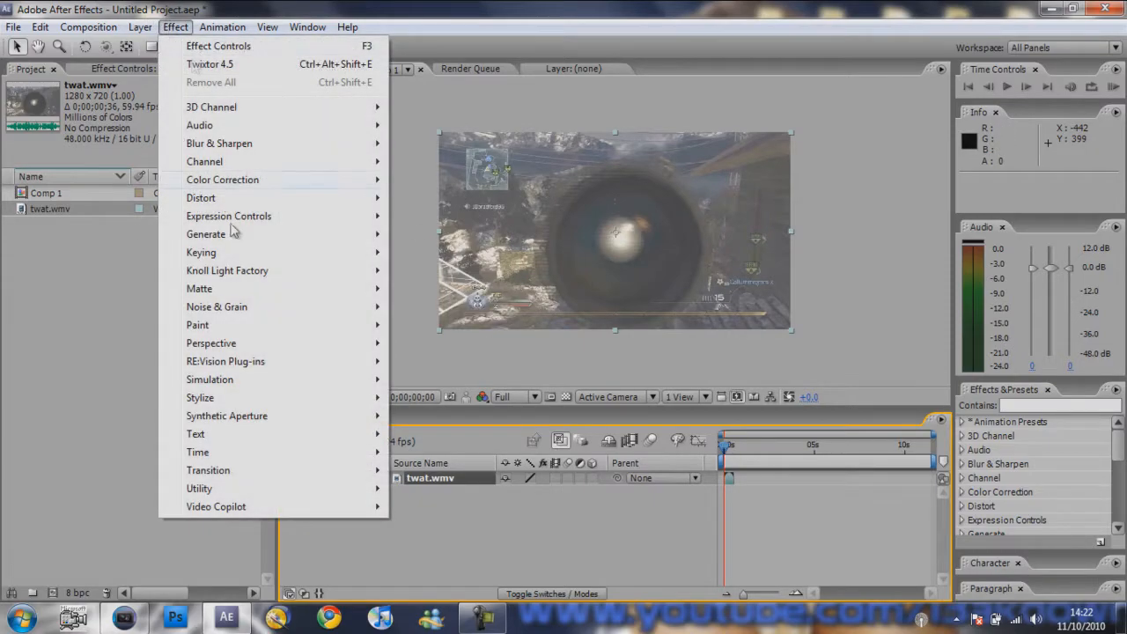
pyautogui.moveTo(251, 362)
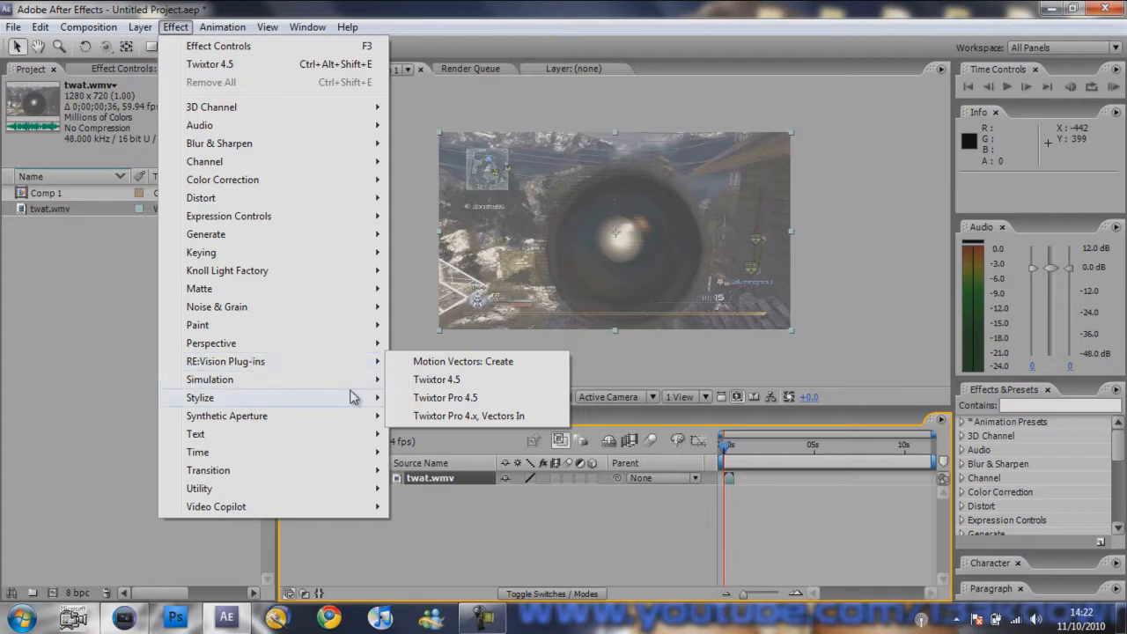
pyautogui.click(446, 387)
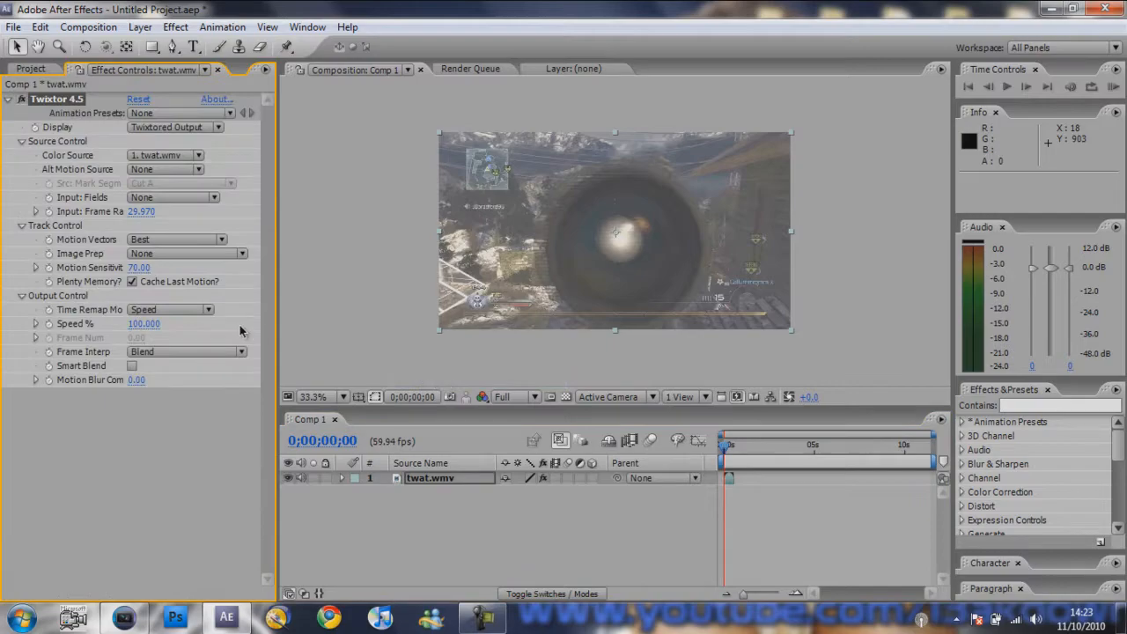
# - Set Twixtor's input frame rate to 59.94 and its speed to 4%
pyautogui.click(142, 212)
pyautogui.write('59')
pyautogui.press('Return')
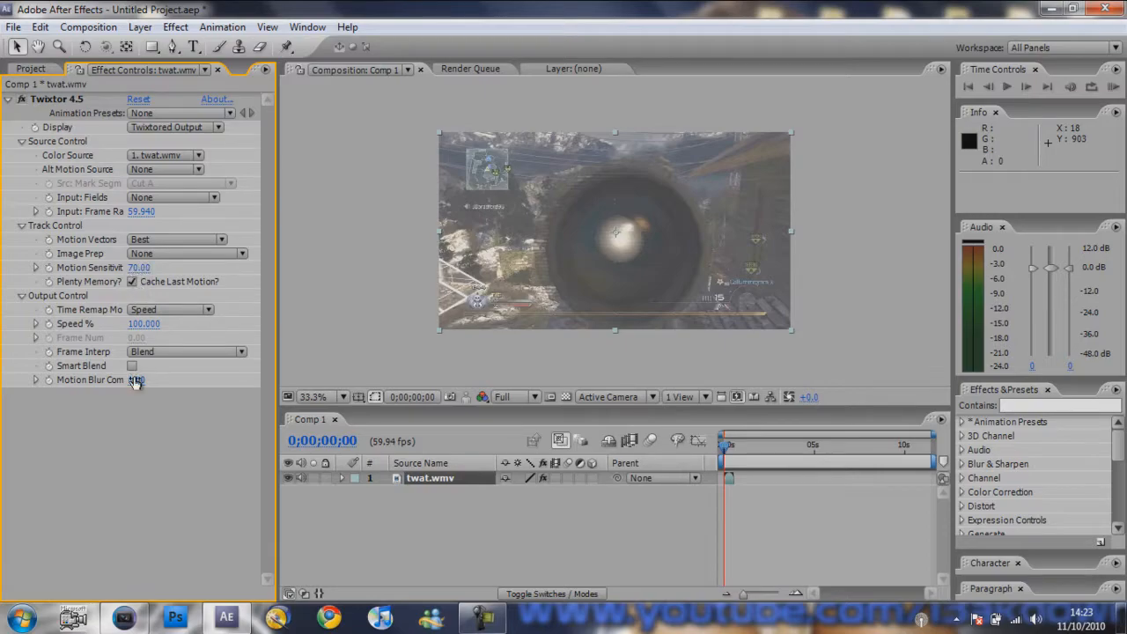
pyautogui.click(141, 324)
pyautogui.write('4')
pyautogui.press('Return')
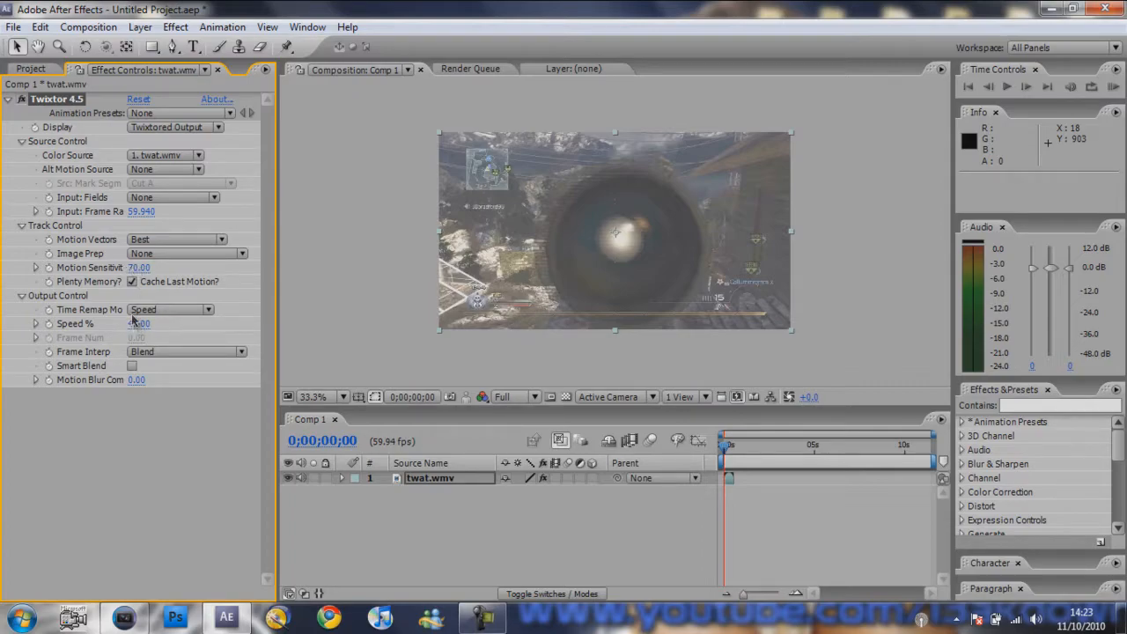
# - Lower Twixtor's motion sensitivity to 12
pyautogui.moveTo(140, 269); pyautogui.dragTo(134, 268)
pyautogui.moveTo(121, 268); pyautogui.dragTo(78, 263)
pyautogui.moveTo(78, 259); pyautogui.dragTo(82, 264)
# - Turn on frame blending for the twat.wmv layer and set it to Pixel Motion
pyautogui.click(556, 478)
pyautogui.click(558, 479)
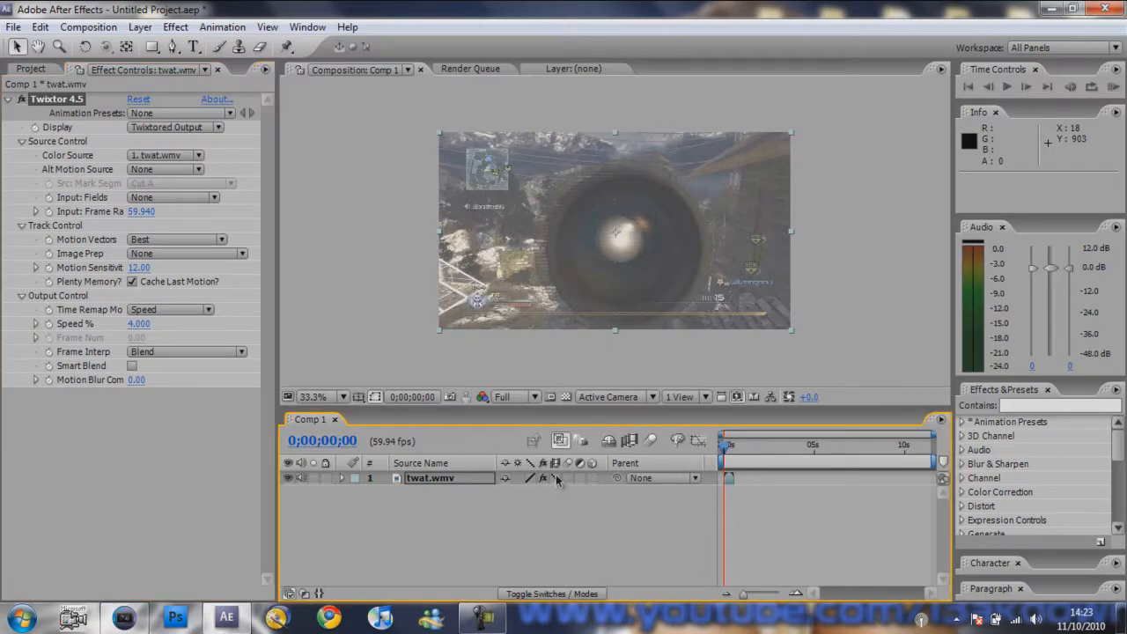
pyautogui.click(140, 28)
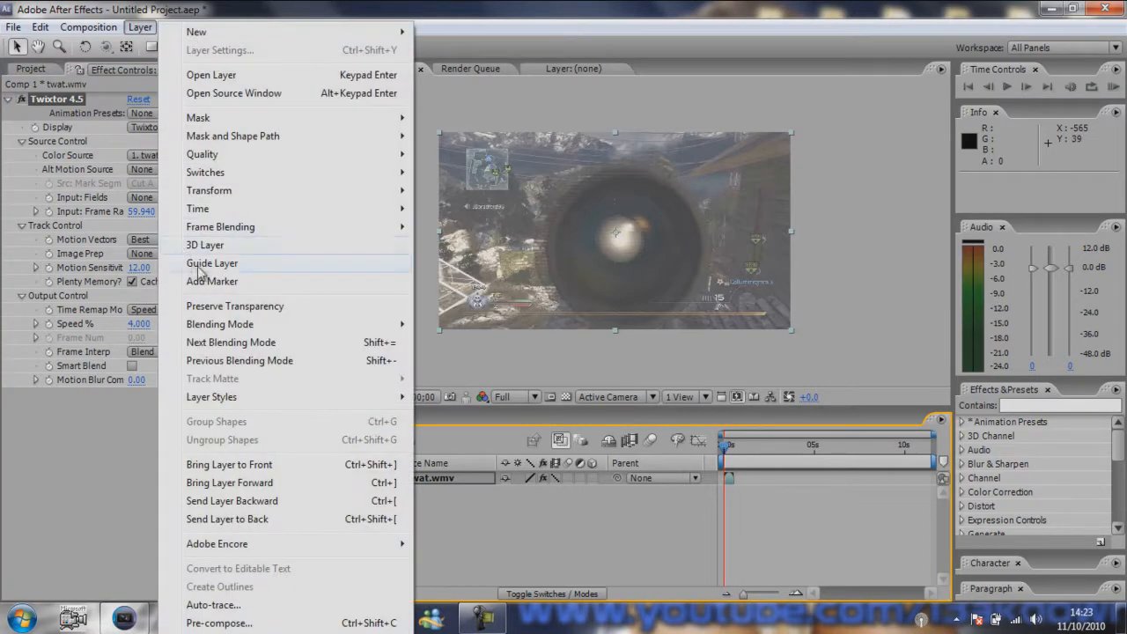
pyautogui.moveTo(204, 236)
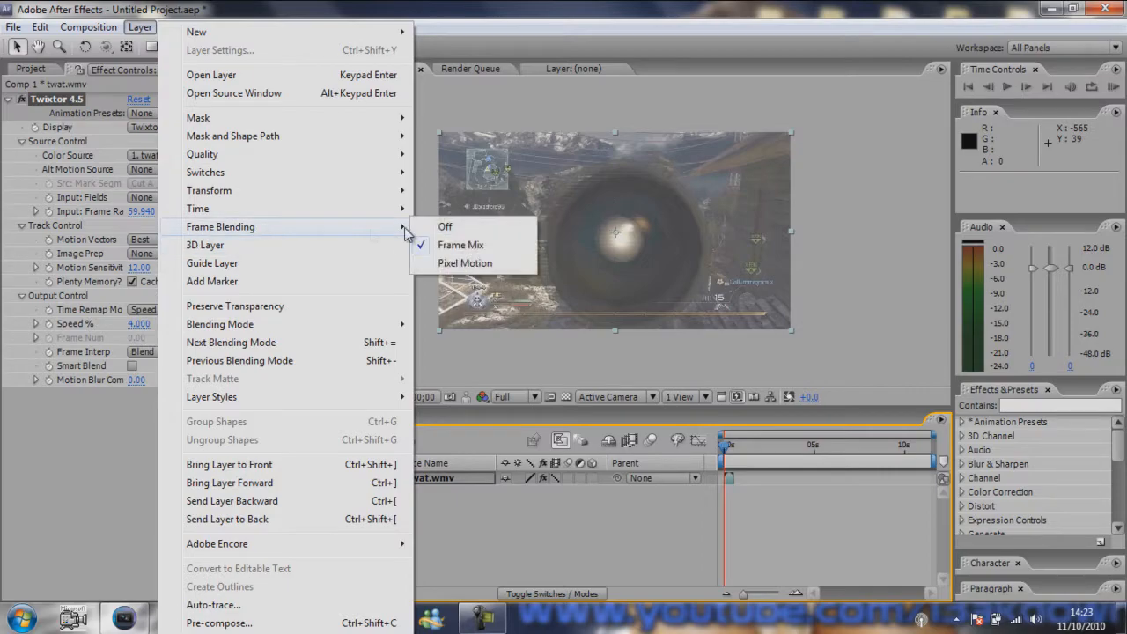
pyautogui.click(456, 263)
# - Enable time remapping on the twat.wmv layer
pyautogui.click(140, 28)
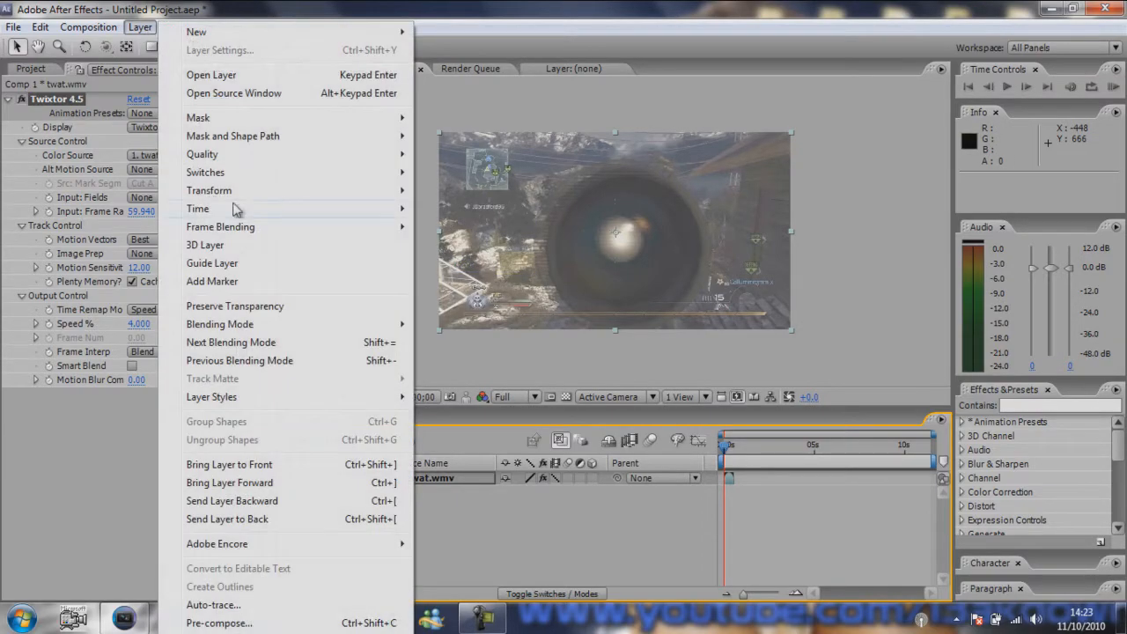
pyautogui.moveTo(352, 209)
pyautogui.click(440, 208)
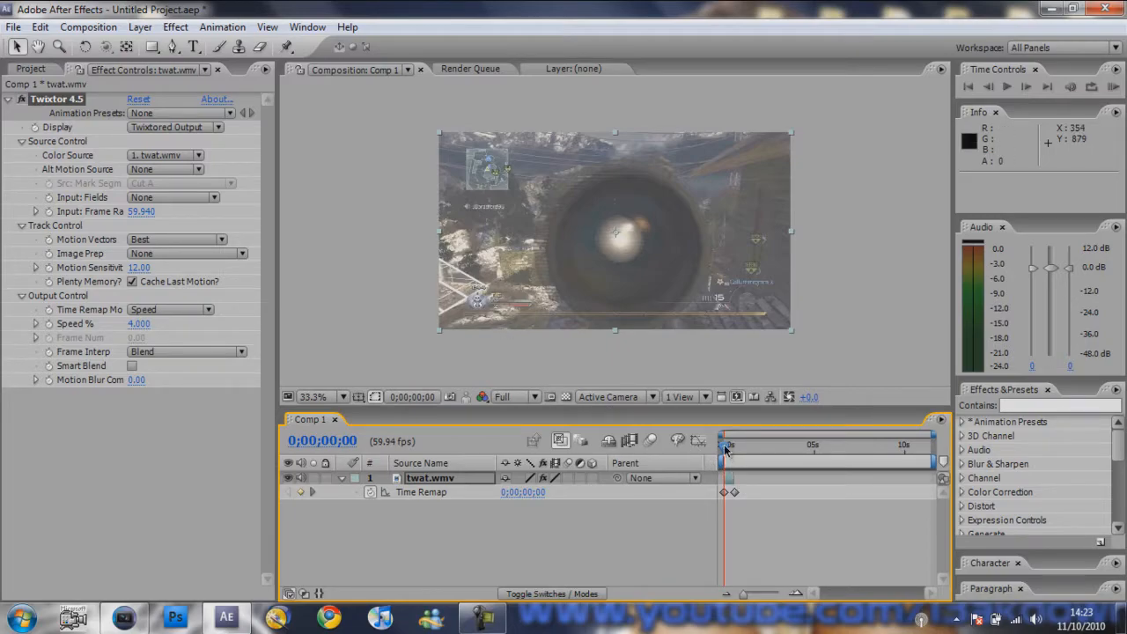
# - Extend the end of the twat.wmv layer to 0;00;10;15 and scrub through the stretched clip to 0;00;09;38
pyautogui.moveTo(726, 449); pyautogui.dragTo(737, 453)
pyautogui.moveTo(737, 452); pyautogui.dragTo(730, 454)
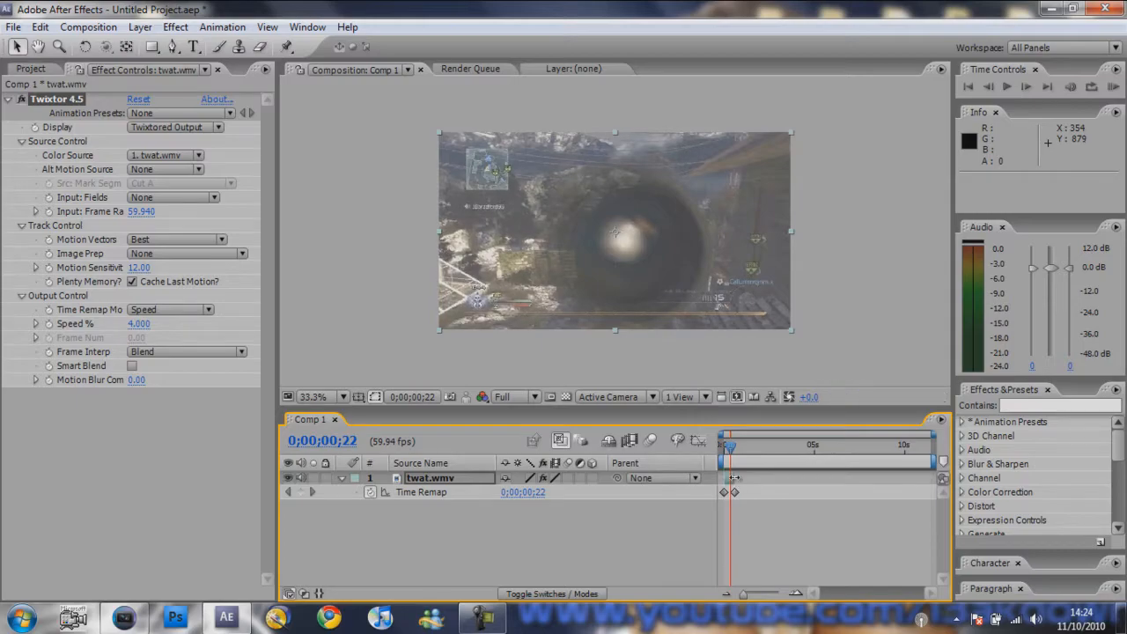
pyautogui.moveTo(734, 478); pyautogui.dragTo(910, 477)
pyautogui.moveTo(733, 450); pyautogui.dragTo(899, 453)
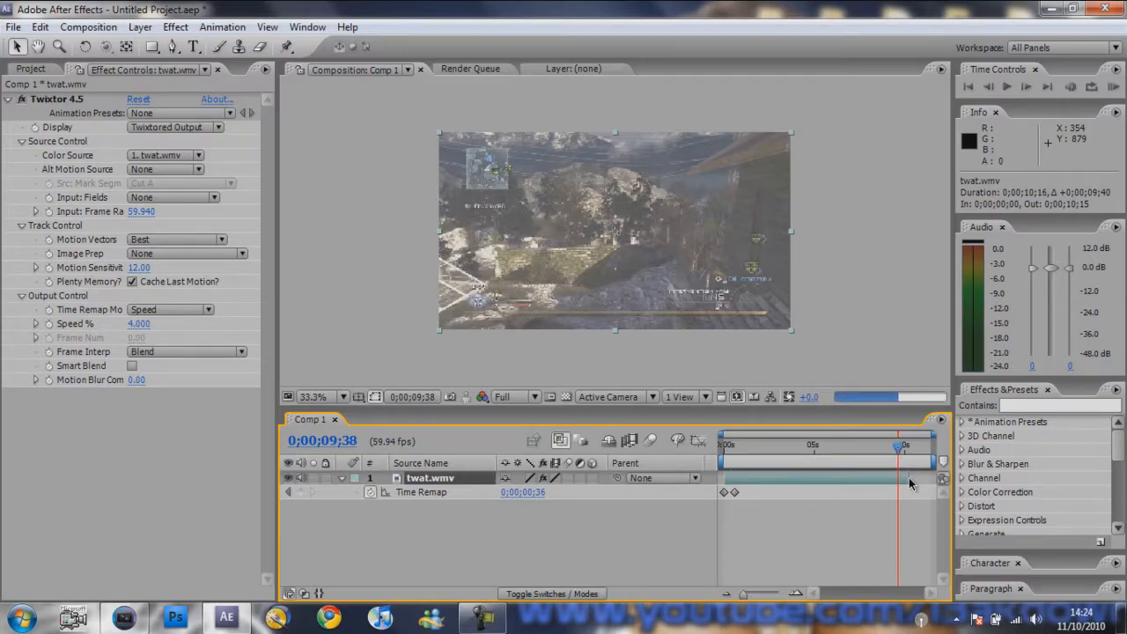
# - Extend the end of the twat.wmv layer to 0;00;12;32 and render Comp 1 through the render queue with Best Settings and Lossless output
pyautogui.moveTo(910, 478); pyautogui.dragTo(936, 461)
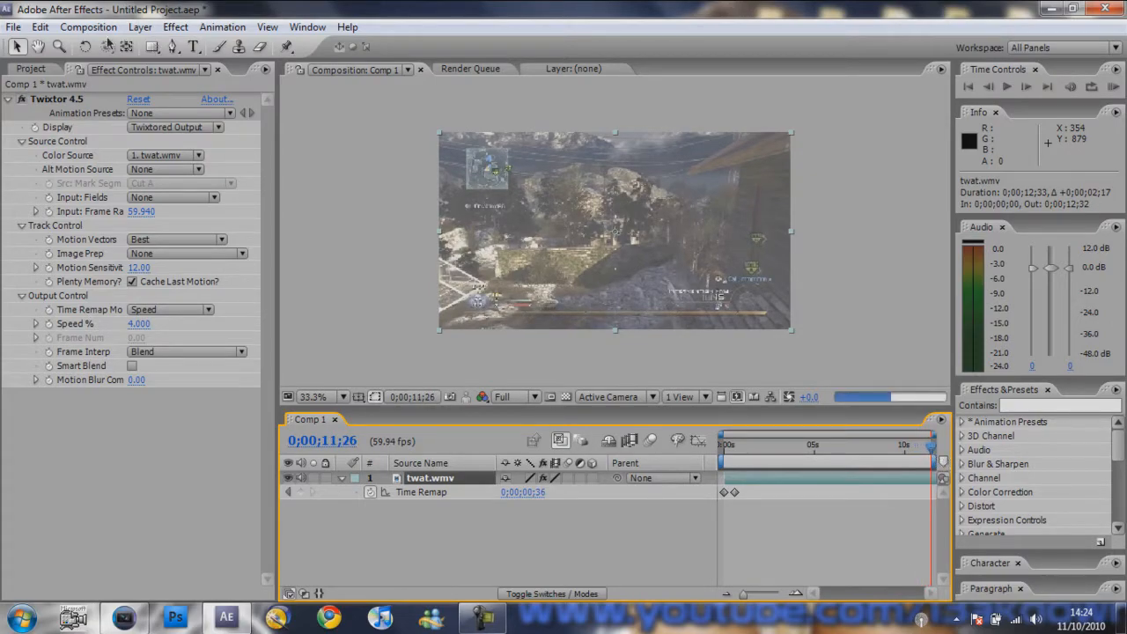
pyautogui.click(96, 27)
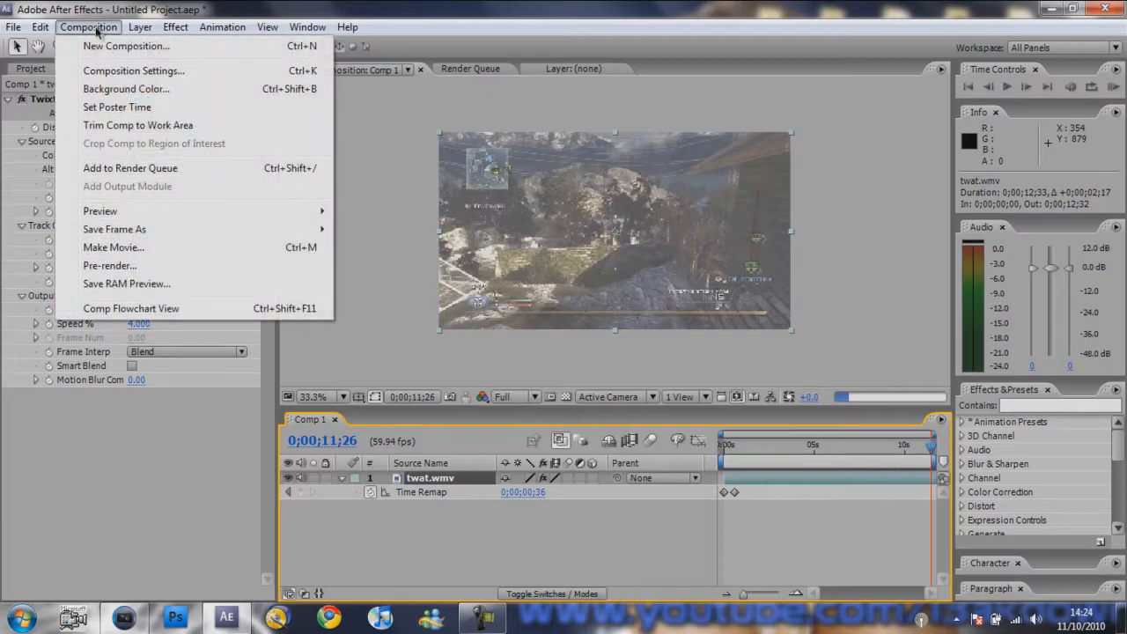
pyautogui.click(121, 170)
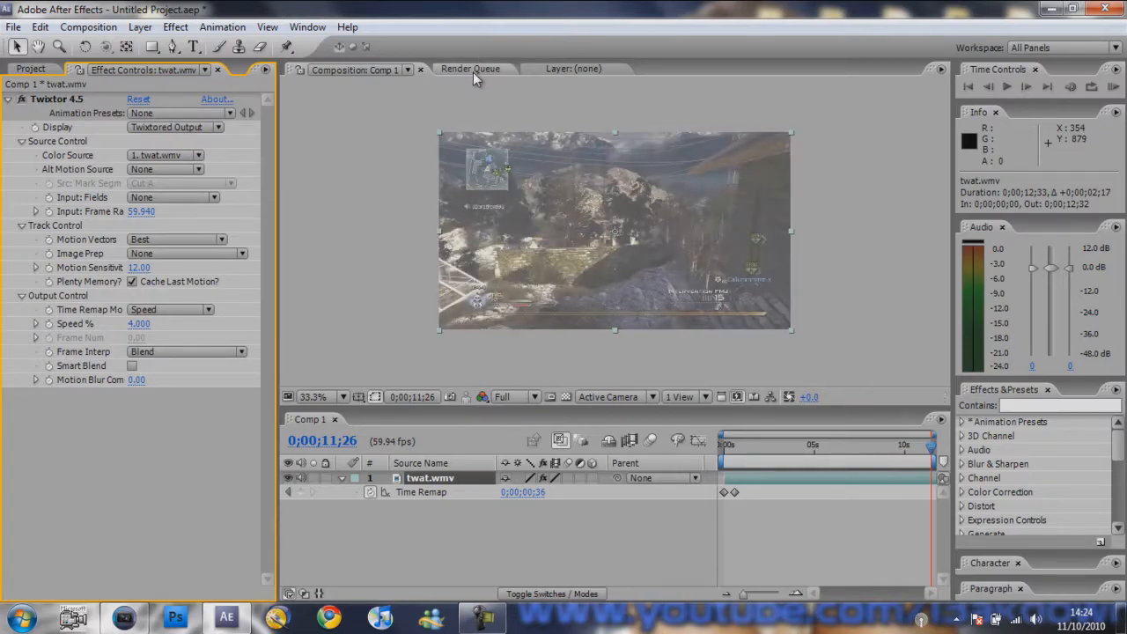
pyautogui.click(88, 26)
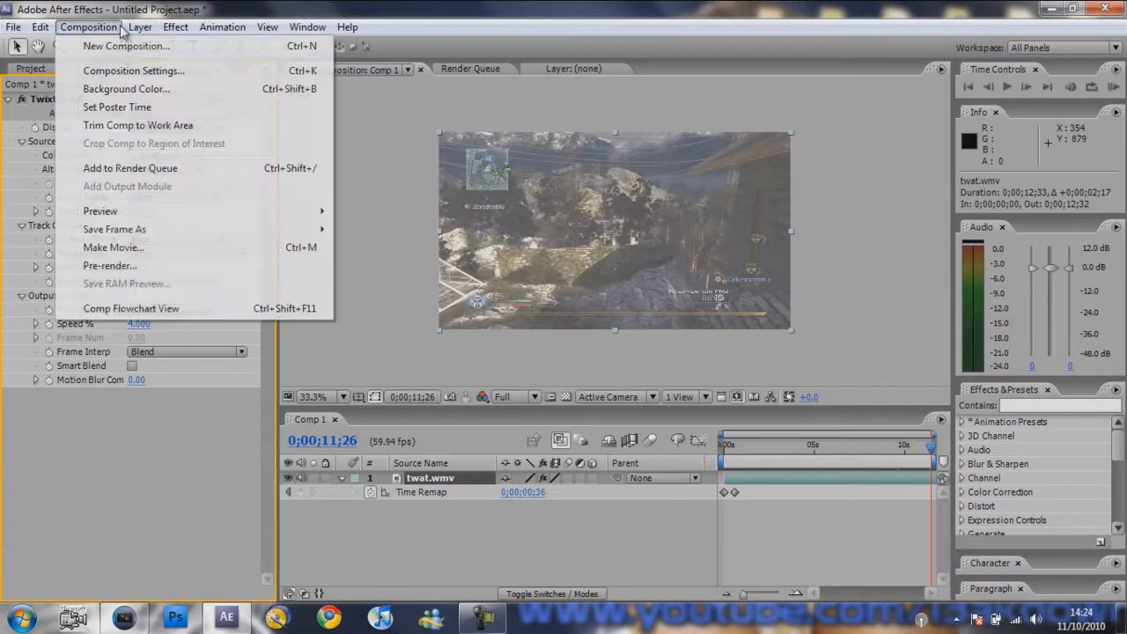
pyautogui.click(130, 172)
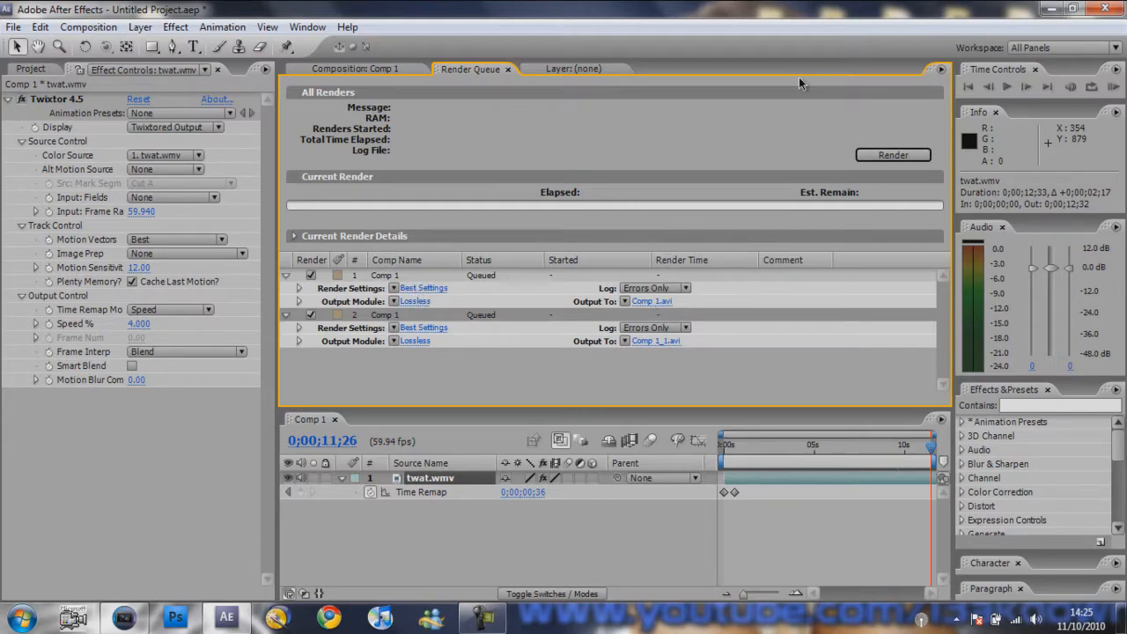
pyautogui.click(896, 157)
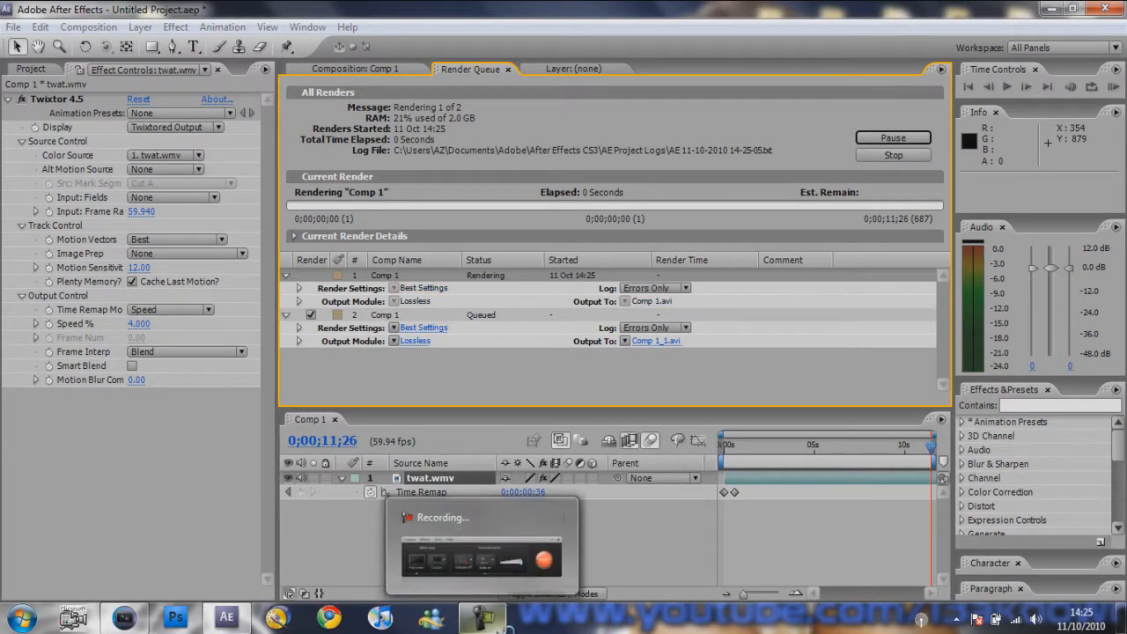
# - Switch to Vegas Pro, place the rendered slow-motion clip on track 1 after the first clip, and shift the last clip to its end
pyautogui.click(494, 563)
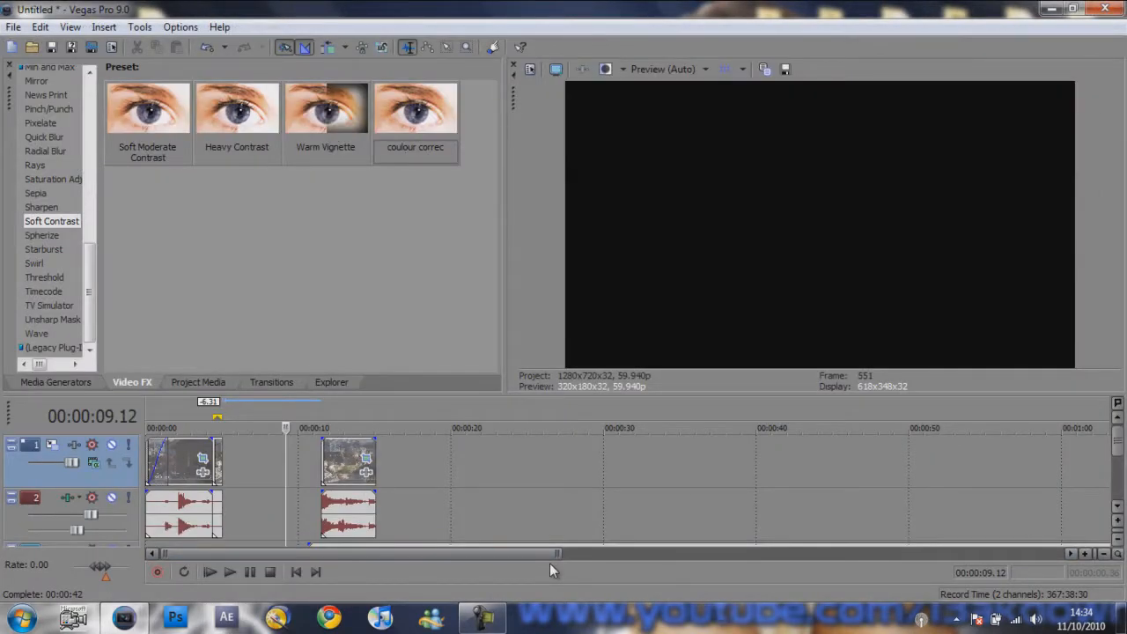
pyautogui.moveTo(335, 6); pyautogui.dragTo(489, 48)
pyautogui.moveTo(86, 288); pyautogui.dragTo(383, 511)
pyautogui.doubleClick(399, 59)
pyautogui.moveTo(342, 473); pyautogui.dragTo(421, 472)
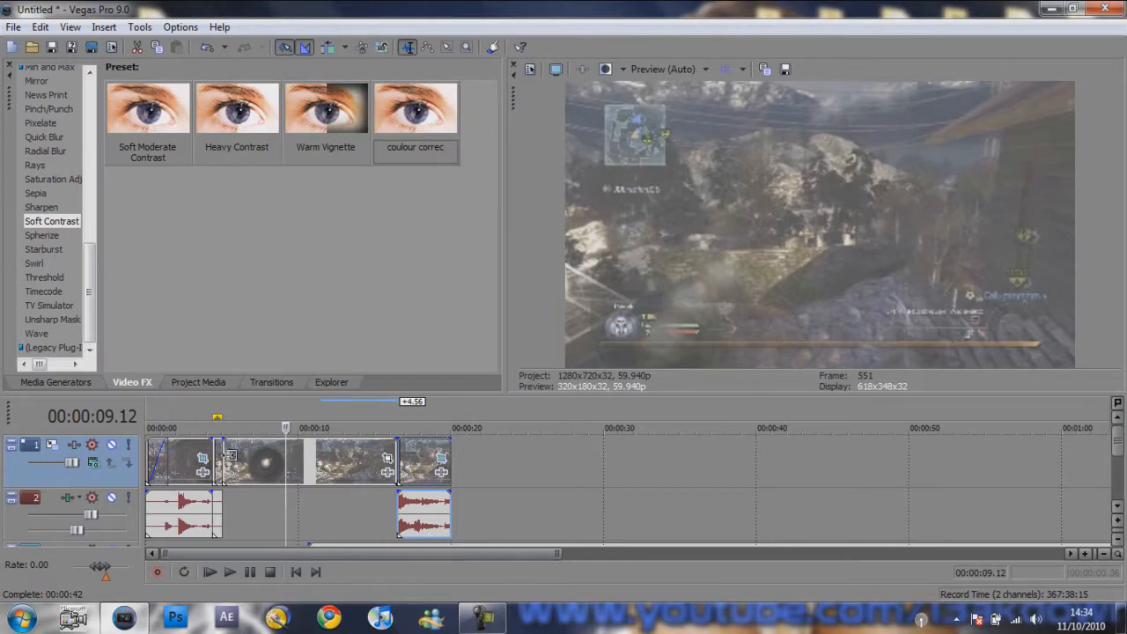
# - Remove the leftover piece after 00:00:04.24 and move the slow-motion clip and the last clip earlier by 0.36 to close the gaps
pyautogui.click(216, 459)
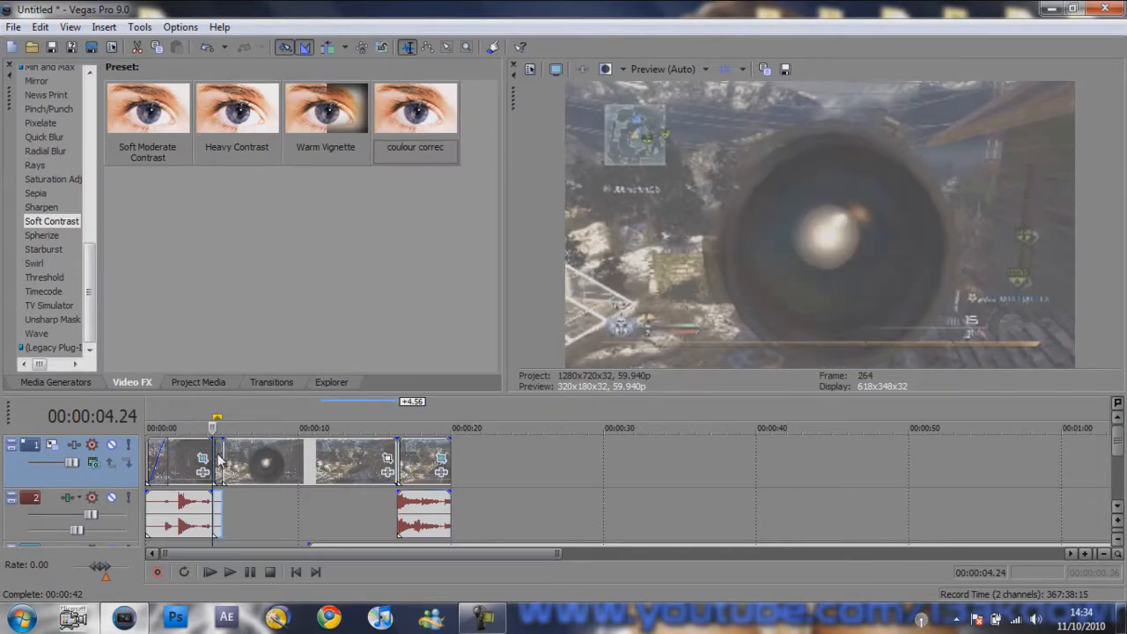
pyautogui.press('space')
pyautogui.press('space')
pyautogui.moveTo(219, 460); pyautogui.dragTo(226, 466)
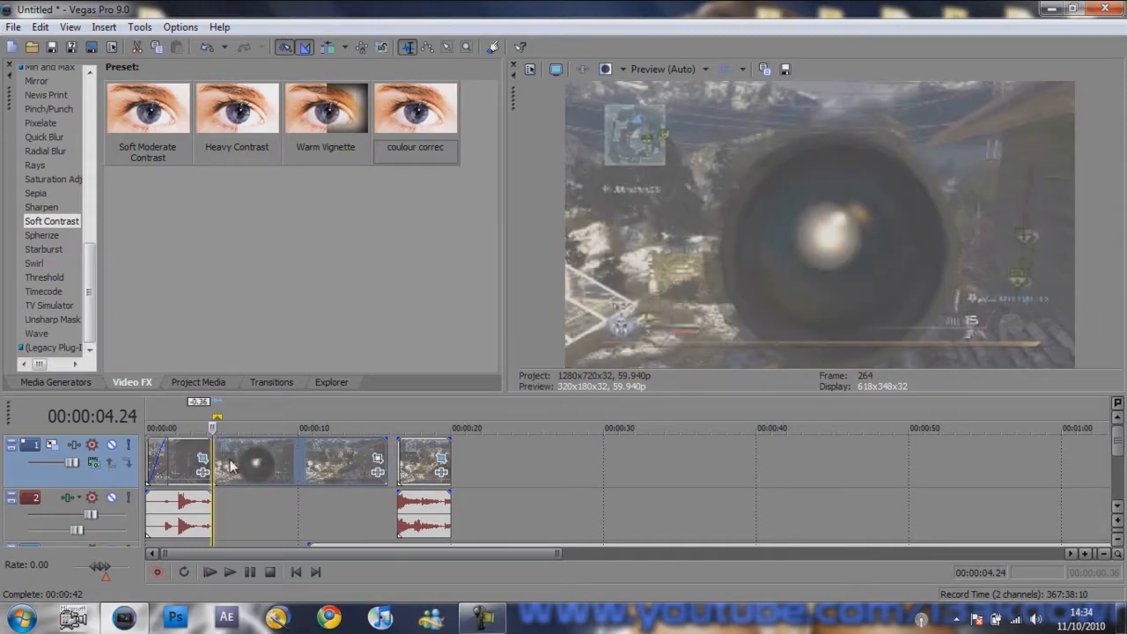
pyautogui.press('space')
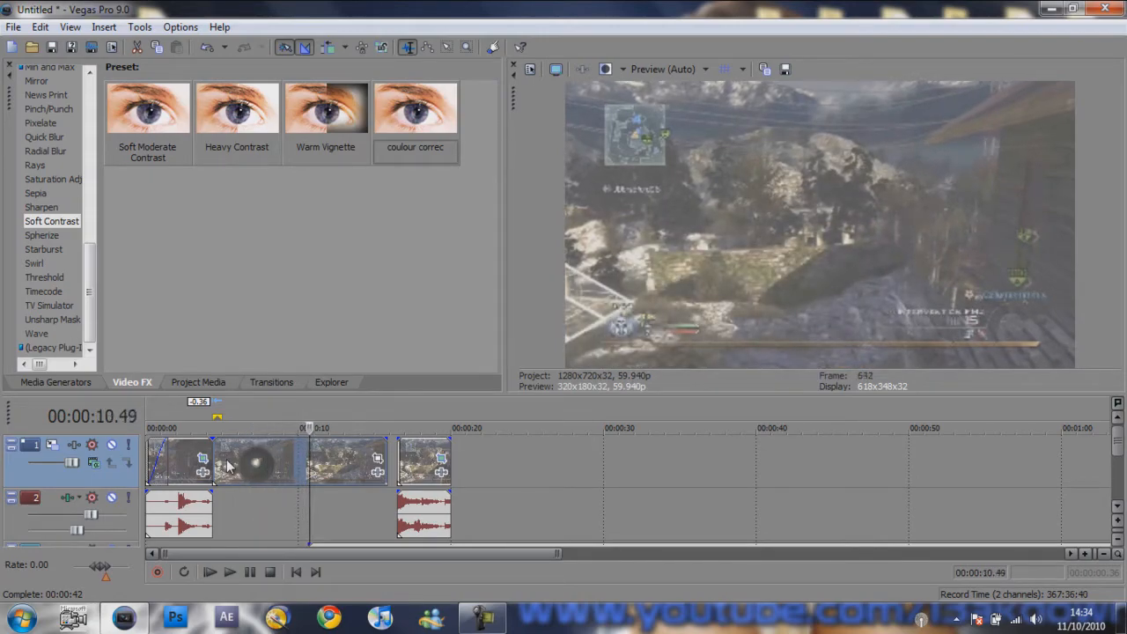
pyautogui.moveTo(399, 471); pyautogui.dragTo(377, 460)
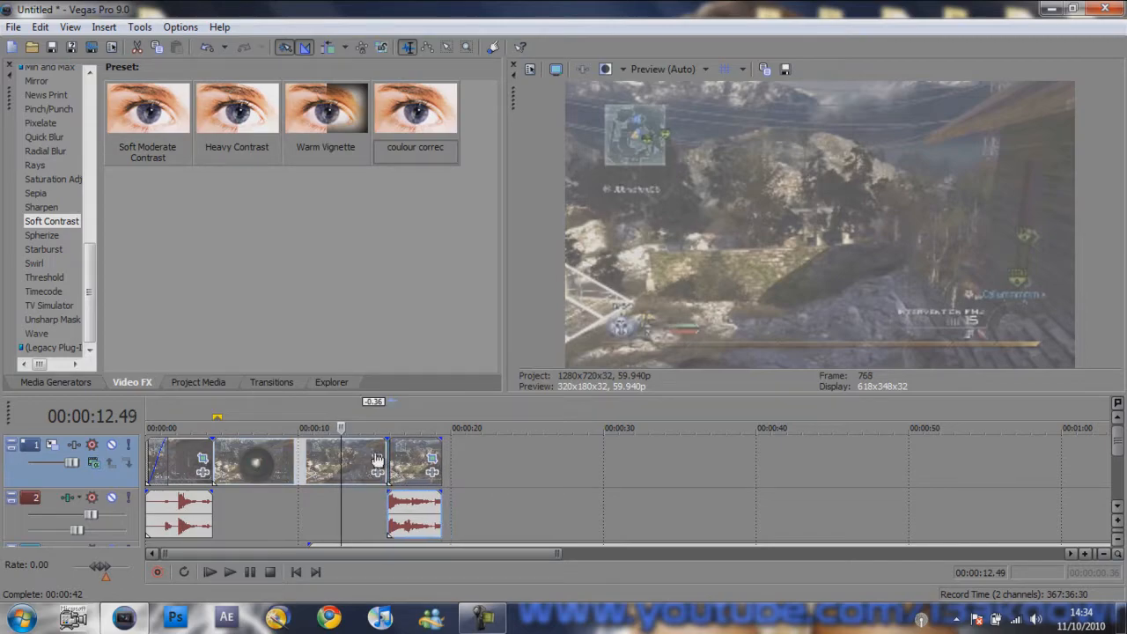
# - Step back and forth through the join between the slow-motion clip and the last clip to check the transition
pyautogui.click(378, 456)
pyautogui.press('Right')
pyautogui.press('Right')
pyautogui.press('Right')
pyautogui.press('Right')
pyautogui.press('Right')
pyautogui.press('Right')
pyautogui.press('Right')
pyautogui.press('Right')
pyautogui.press('Right')
pyautogui.press('Right')
pyautogui.press('Right')
pyautogui.press('Right')
pyautogui.press('Right')
pyautogui.press('Right')
pyautogui.press('Right')
pyautogui.press('Right')
pyautogui.press('Right')
pyautogui.press('Right')
pyautogui.press('Right')
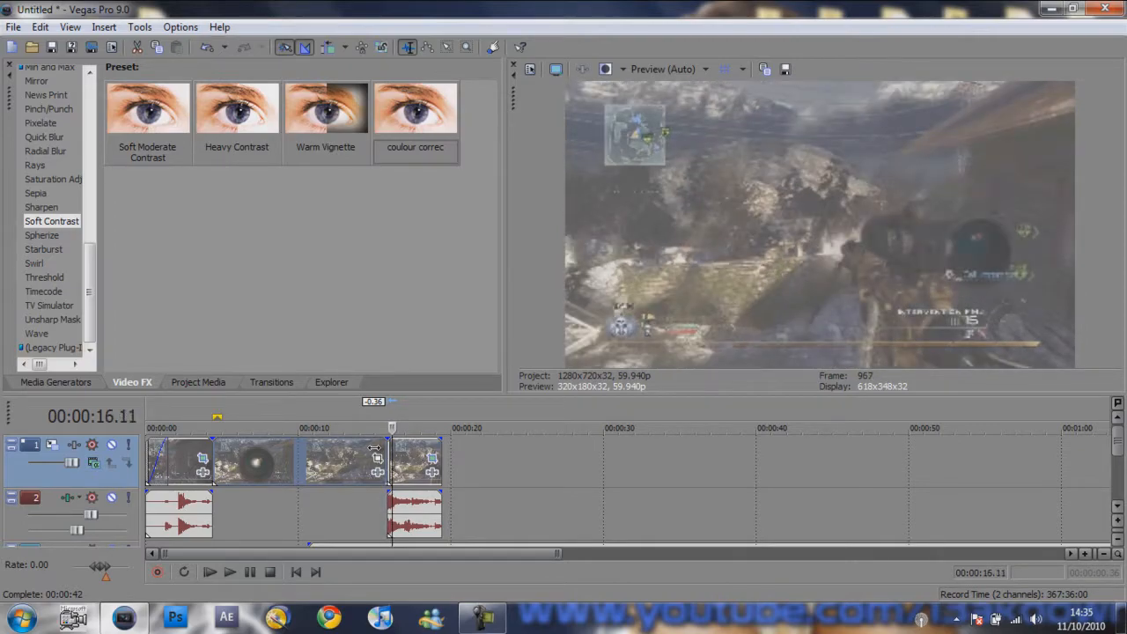
pyautogui.press('Right')
pyautogui.press('Right')
pyautogui.press('Right')
pyautogui.press('Right')
pyautogui.press('Left')
pyautogui.press('Left')
pyautogui.press('Left')
pyautogui.press('Left')
pyautogui.press('Left')
pyautogui.press('Left')
pyautogui.press('Left')
pyautogui.press('Left')
pyautogui.press('Left')
pyautogui.press('Left')
pyautogui.press('Left')
pyautogui.press('Left')
pyautogui.press('Left')
pyautogui.press('Left')
pyautogui.press('Left')
pyautogui.press('Left')
pyautogui.press('Left')
pyautogui.press('Left')
pyautogui.press('Left')
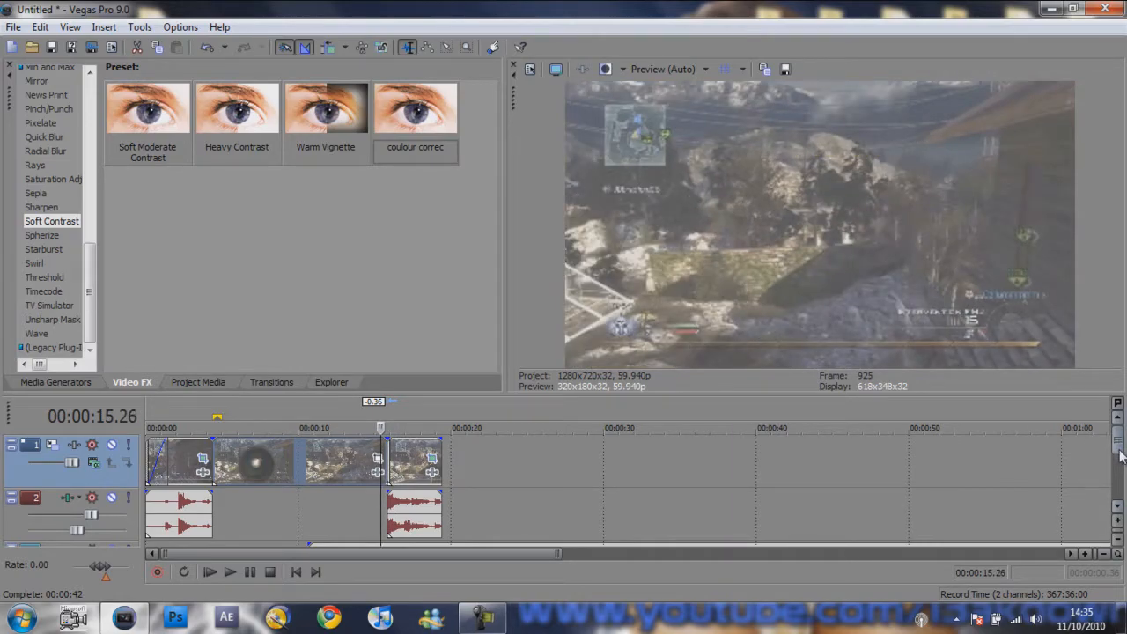
# - Move the music on track 3 in line with the last clip's start and extend its beginning back to the project start
pyautogui.moveTo(1120, 460); pyautogui.dragTo(1120, 475)
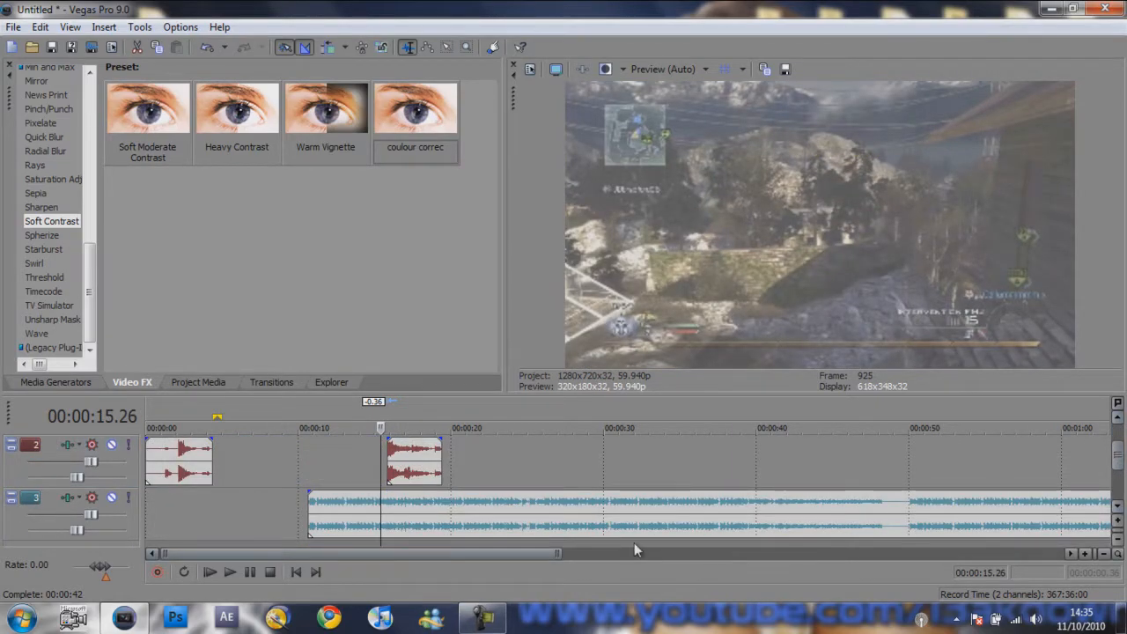
pyautogui.moveTo(481, 523); pyautogui.dragTo(561, 529)
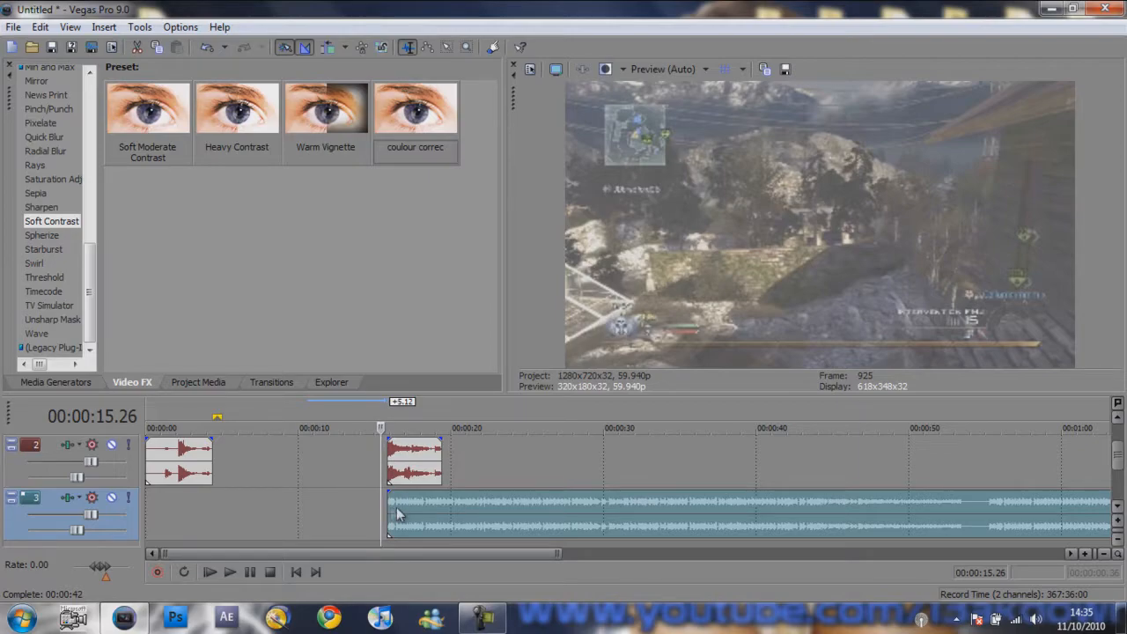
pyautogui.moveTo(390, 517); pyautogui.dragTo(124, 521)
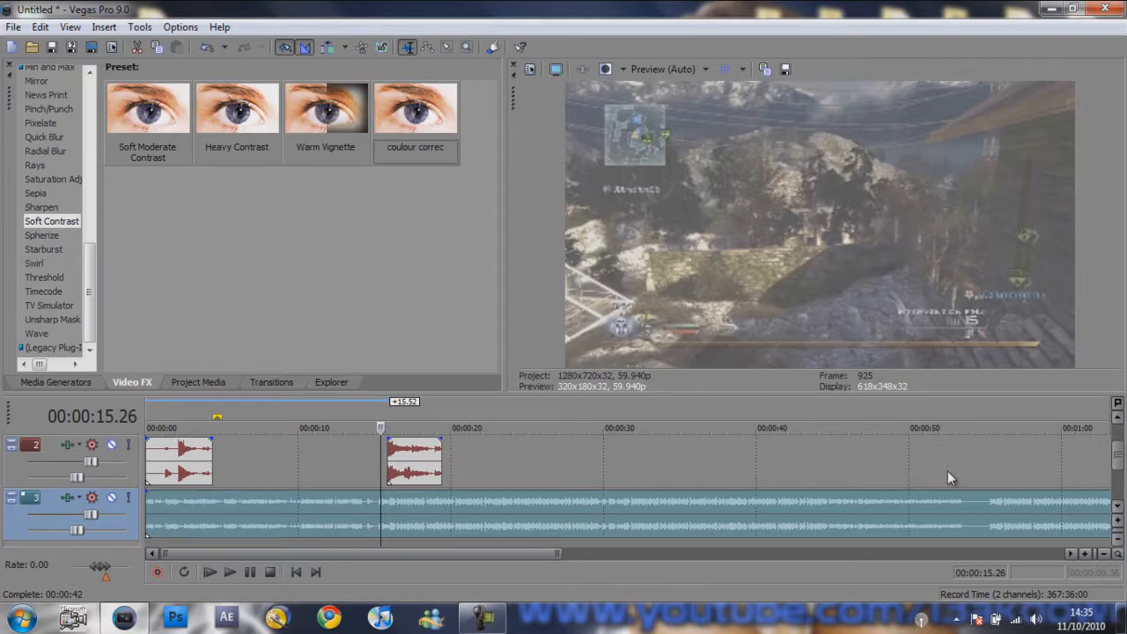
pyautogui.moveTo(1118, 457); pyautogui.dragTo(1118, 437)
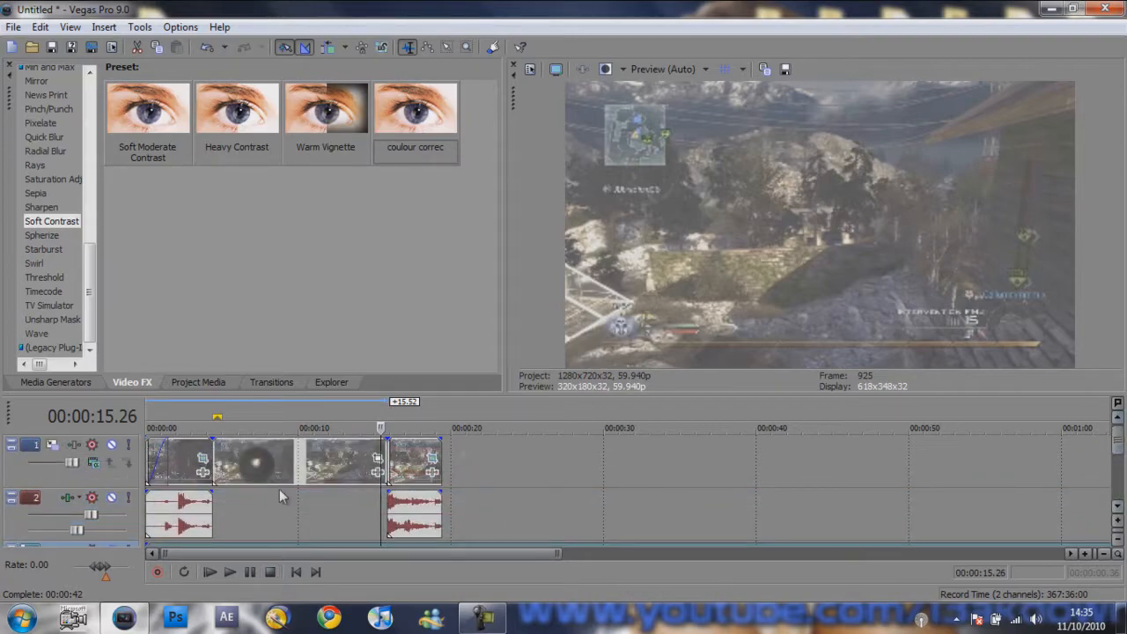
# - Split the last clip at 00:00:17.55 and time-stretch its second part to a length of about 00:00:05.56
pyautogui.click(405, 457)
pyautogui.press('space')
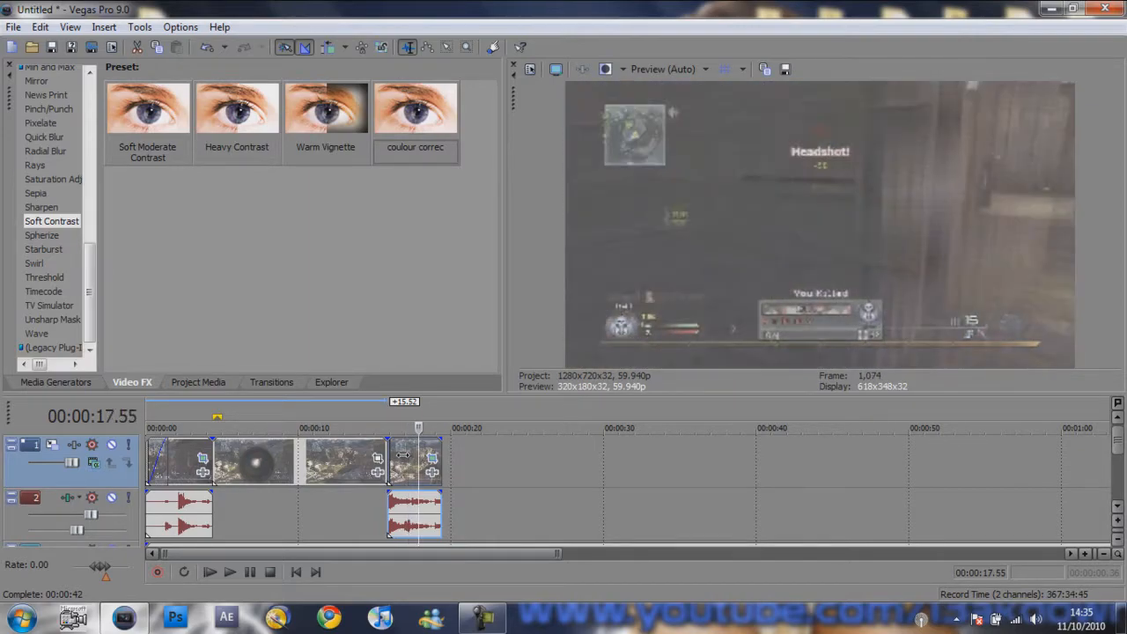
pyautogui.press('s')
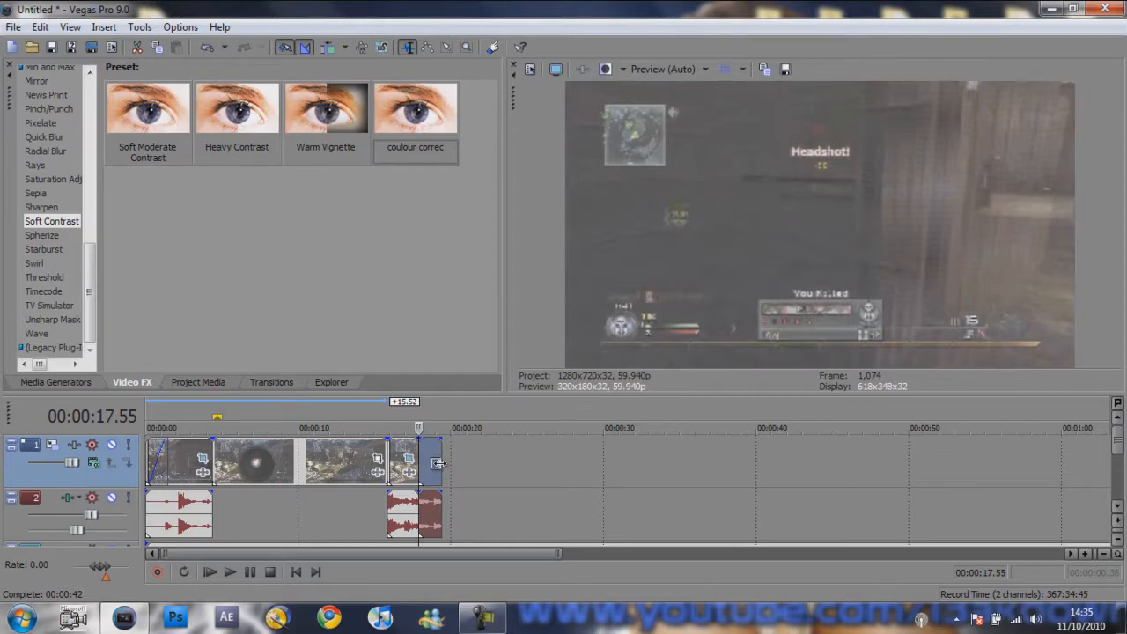
pyautogui.moveTo(439, 464); pyautogui.dragTo(509, 464)
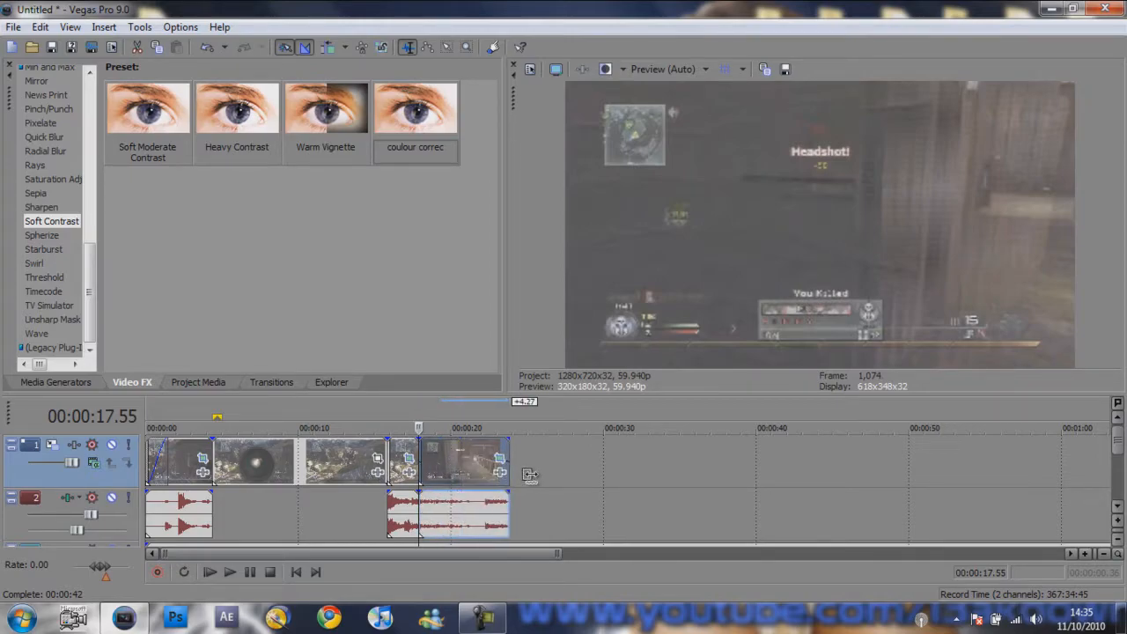
# - Lock the pitch change to the stretch for the stretched audio event on track 2
pyautogui.rightClick(515, 495)
pyautogui.click(563, 388)
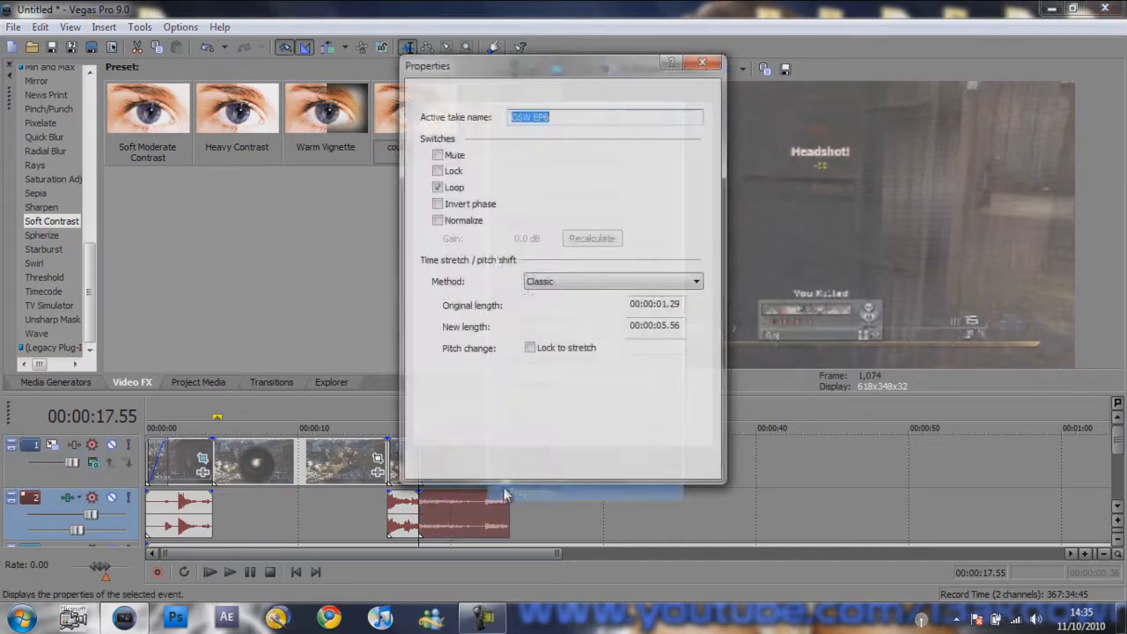
pyautogui.click(530, 348)
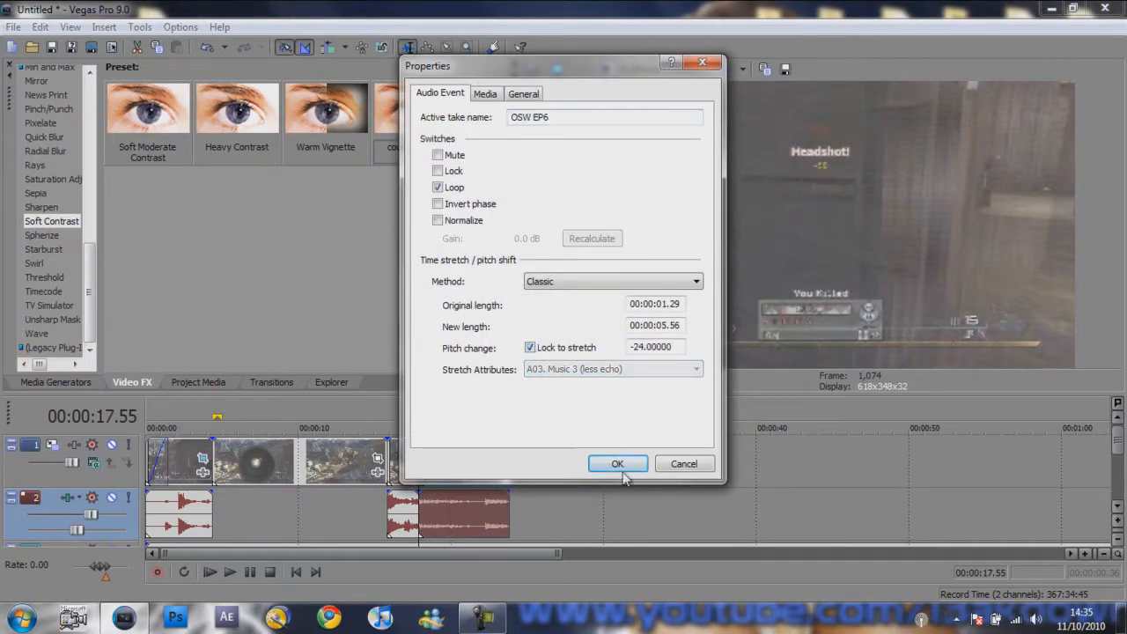
pyautogui.click(617, 463)
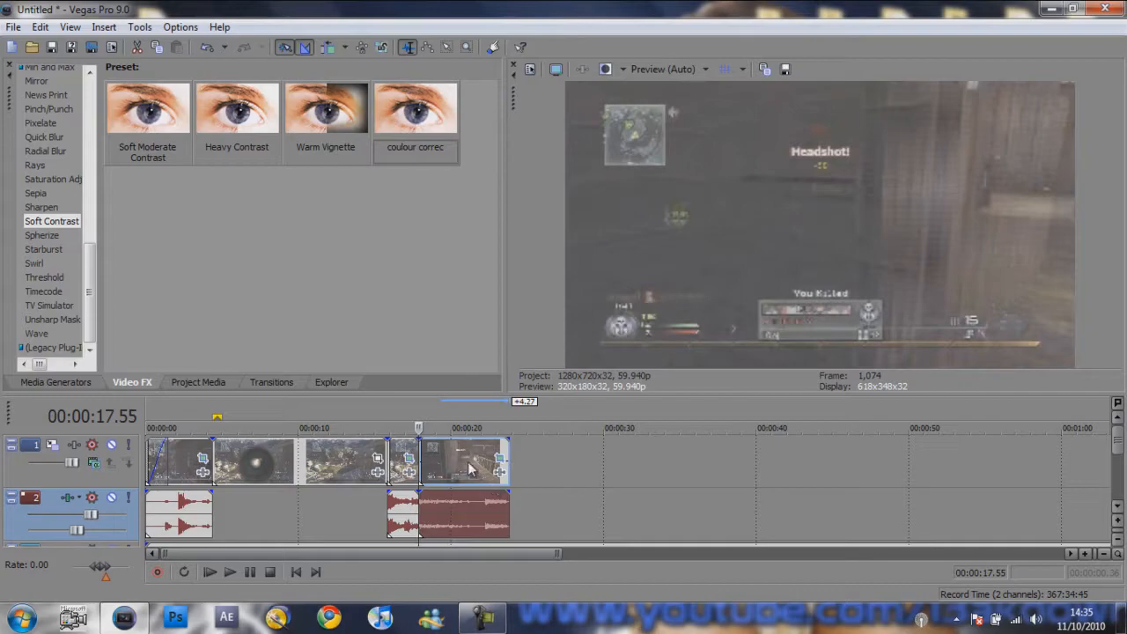
# - Add a fade-out over roughly the second half of the stretched video clip and check its opening frames
pyautogui.moveTo(508, 441); pyautogui.dragTo(460, 480)
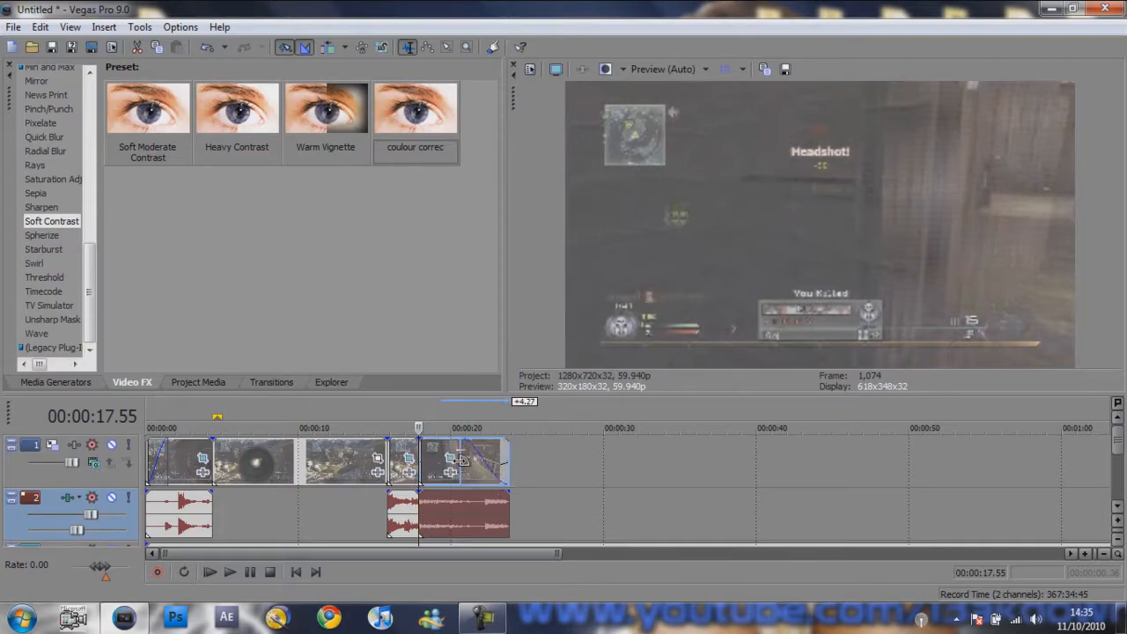
pyautogui.press('Right')
pyautogui.press('Left')
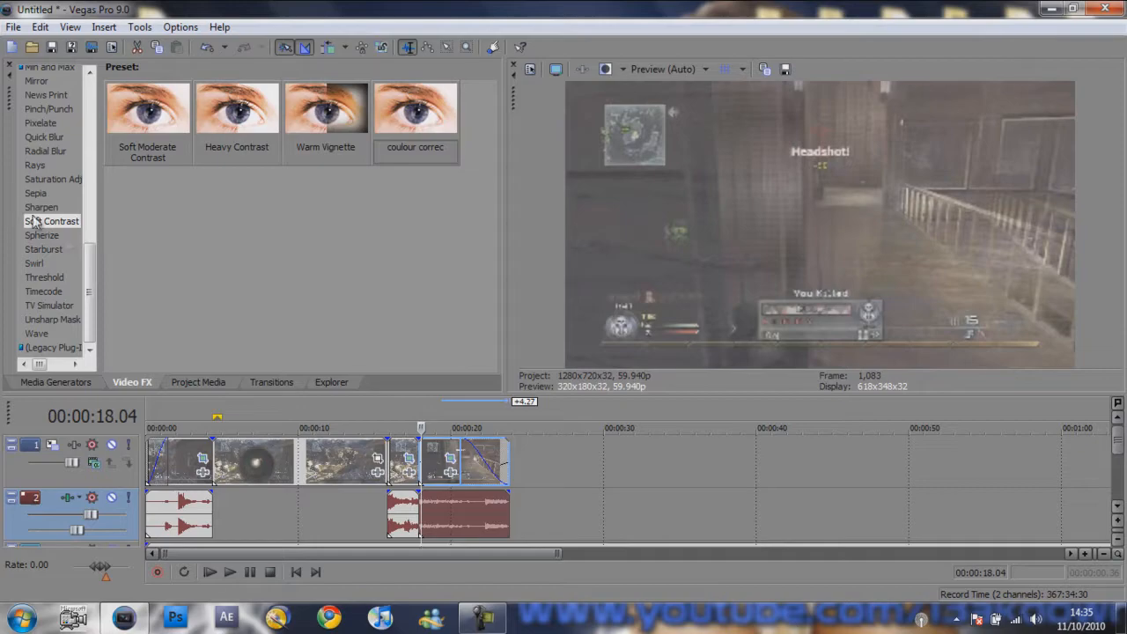
# - Apply the Soft Contrast preset "coulour correc" and the Saturation Adjust preset "pvr" to video track 1
pyautogui.moveTo(413, 119); pyautogui.dragTo(125, 481)
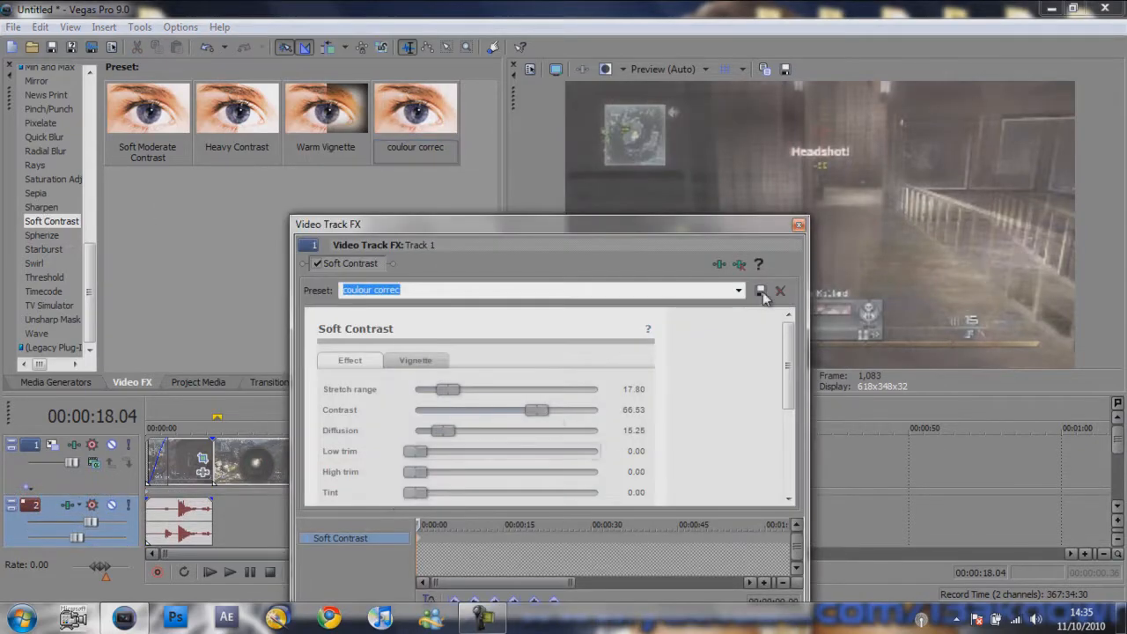
pyautogui.click(797, 225)
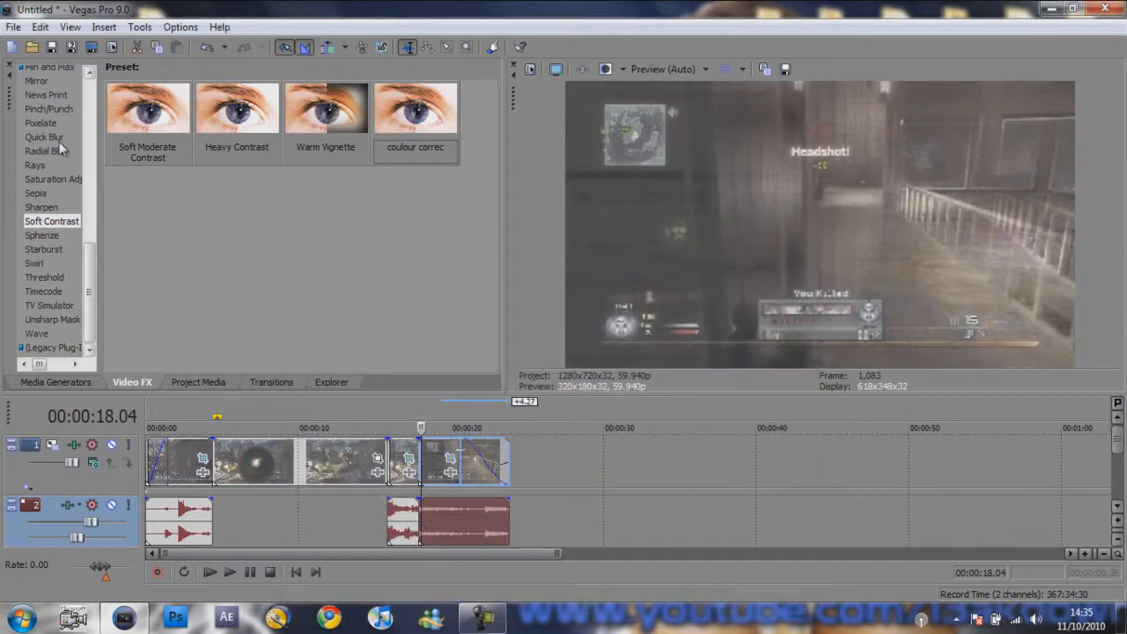
pyautogui.click(60, 180)
pyautogui.moveTo(398, 236); pyautogui.dragTo(121, 484)
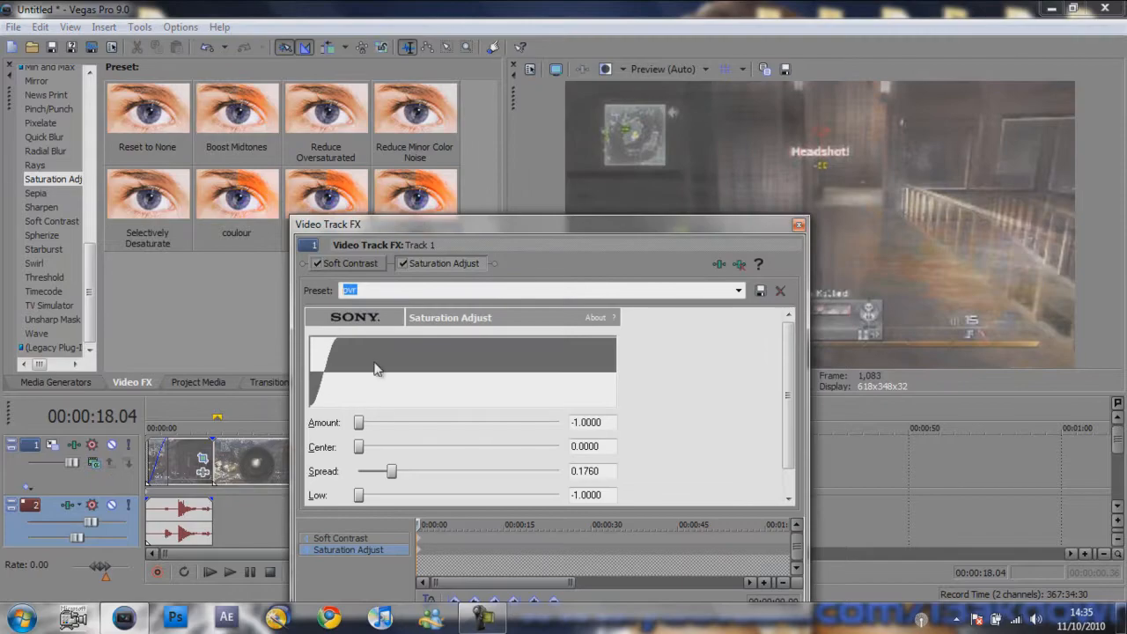
pyautogui.click(798, 225)
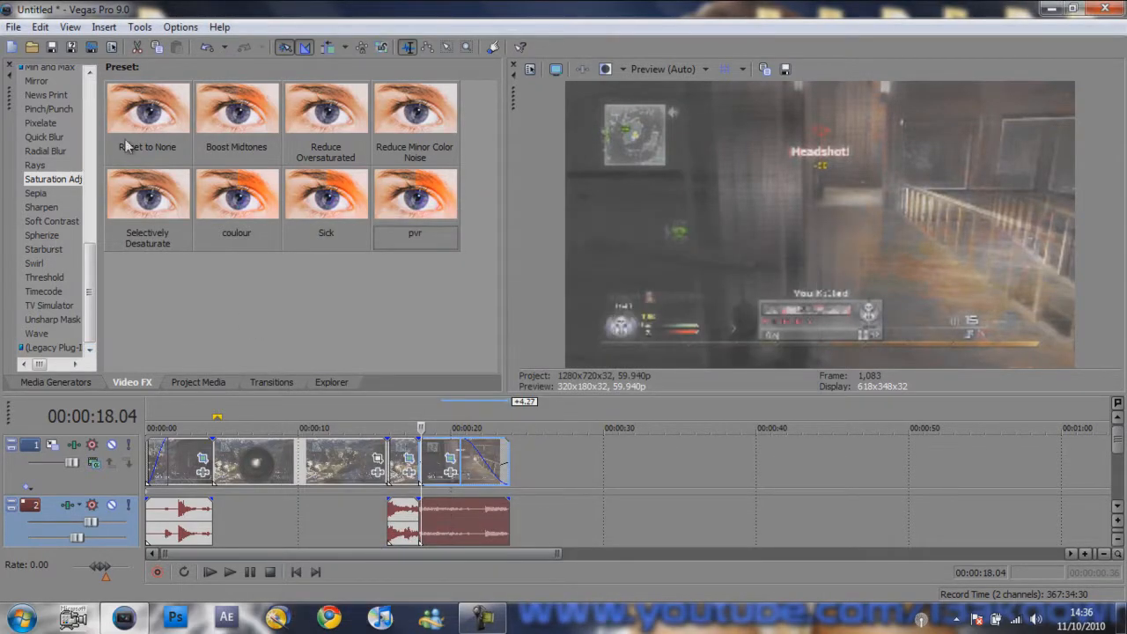
# - Preview the colour-corrected final clips, set the loop region to span the slow-motion clip, and play it back
pyautogui.press('Right')
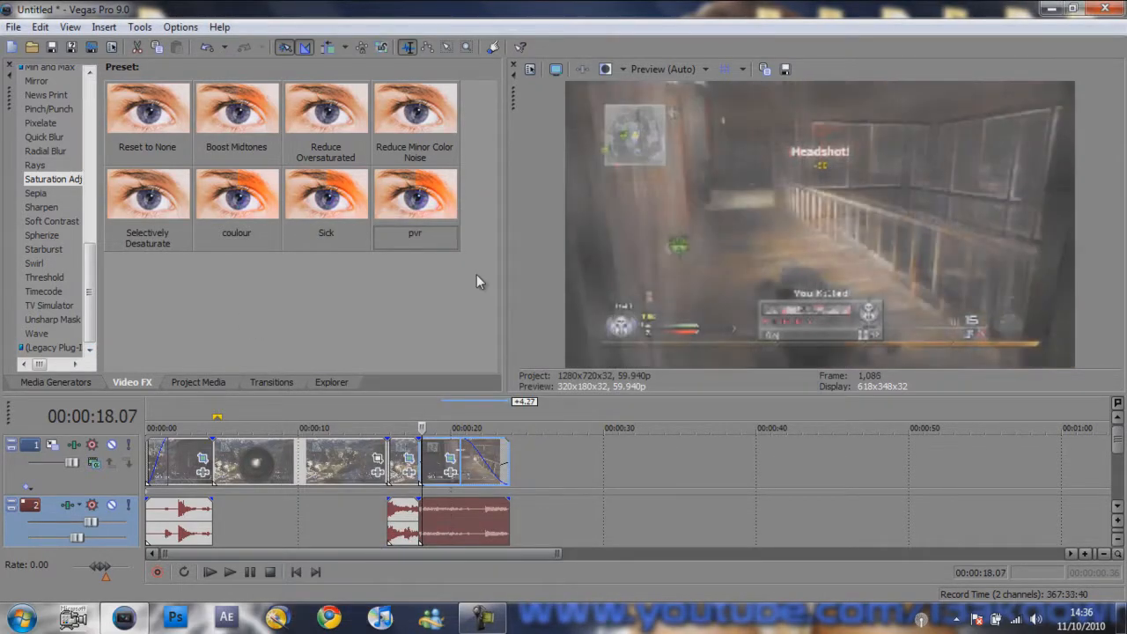
pyautogui.click(394, 472)
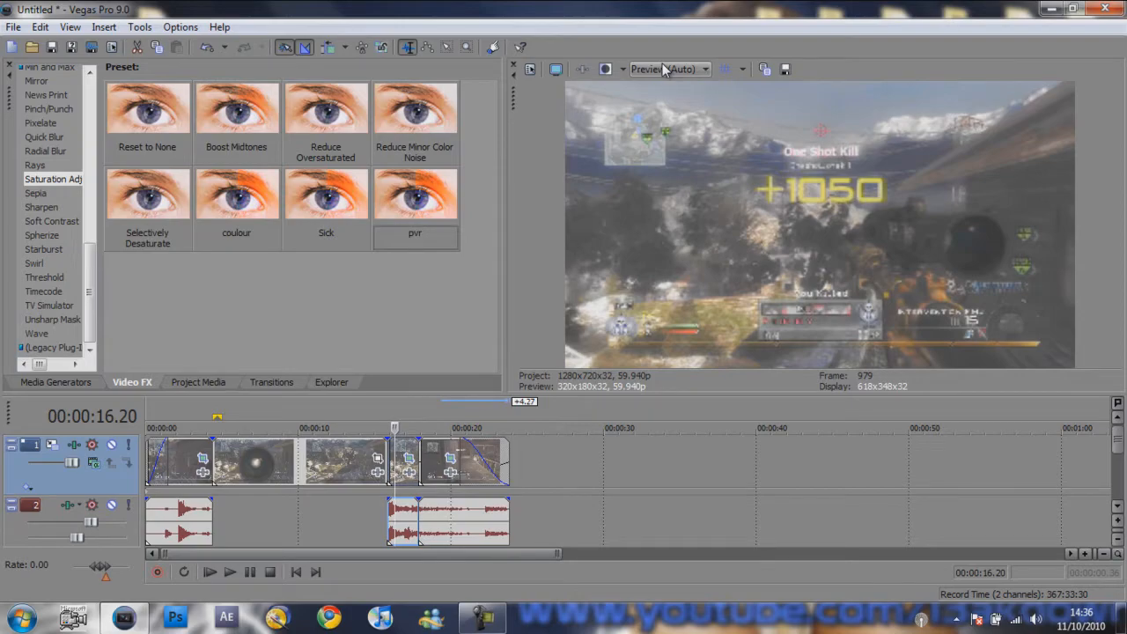
pyautogui.press('space')
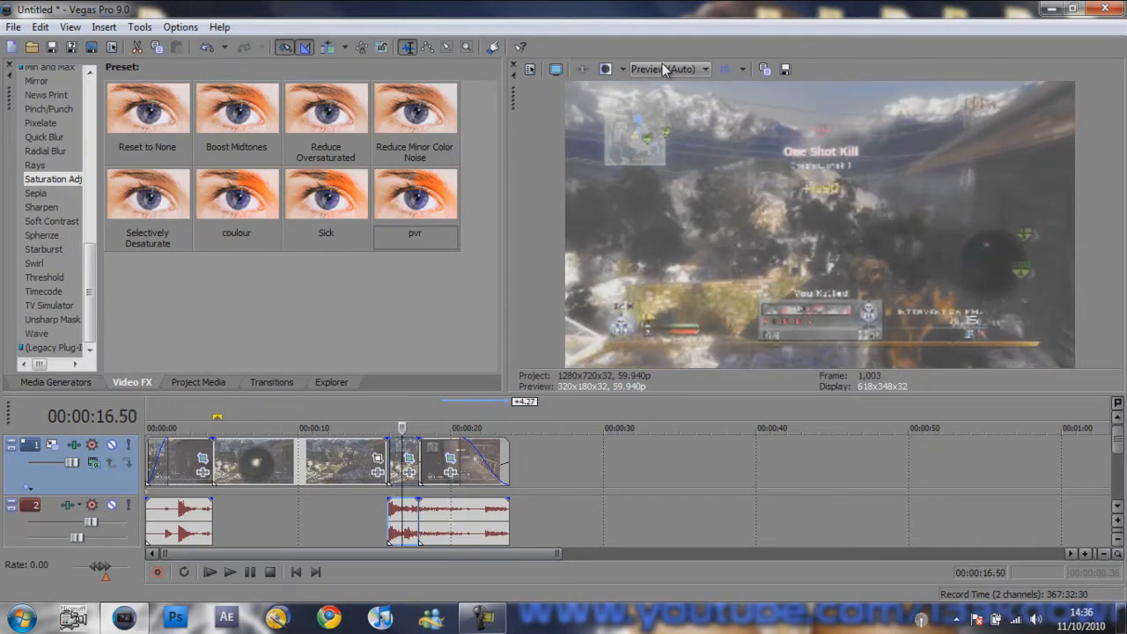
pyautogui.press('space')
pyautogui.moveTo(220, 415); pyautogui.dragTo(385, 414)
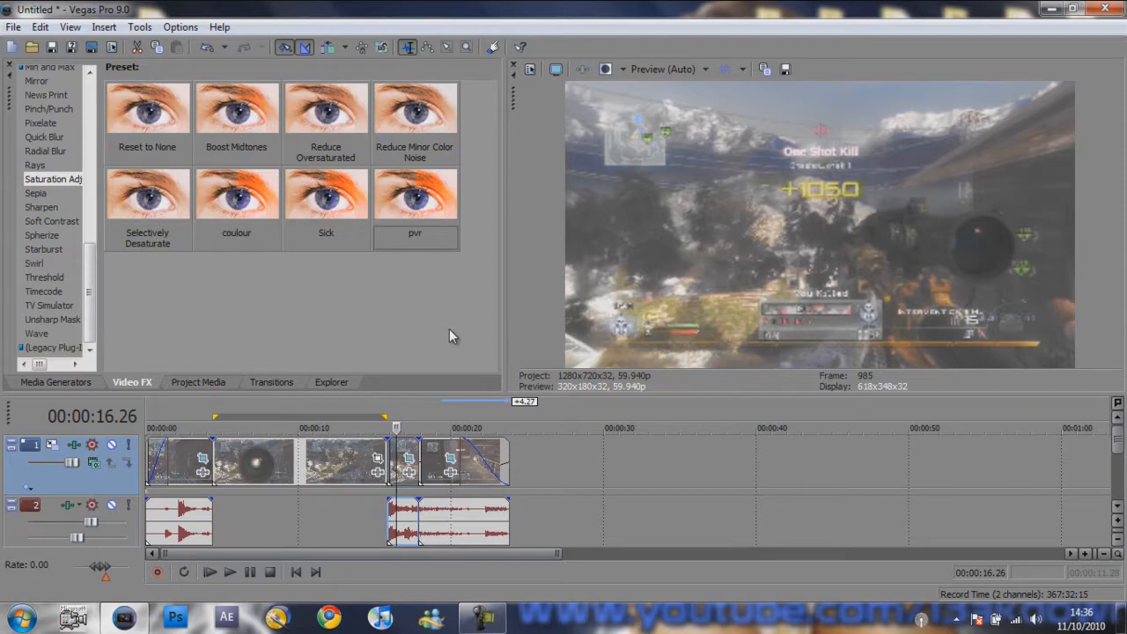
pyautogui.press('space')
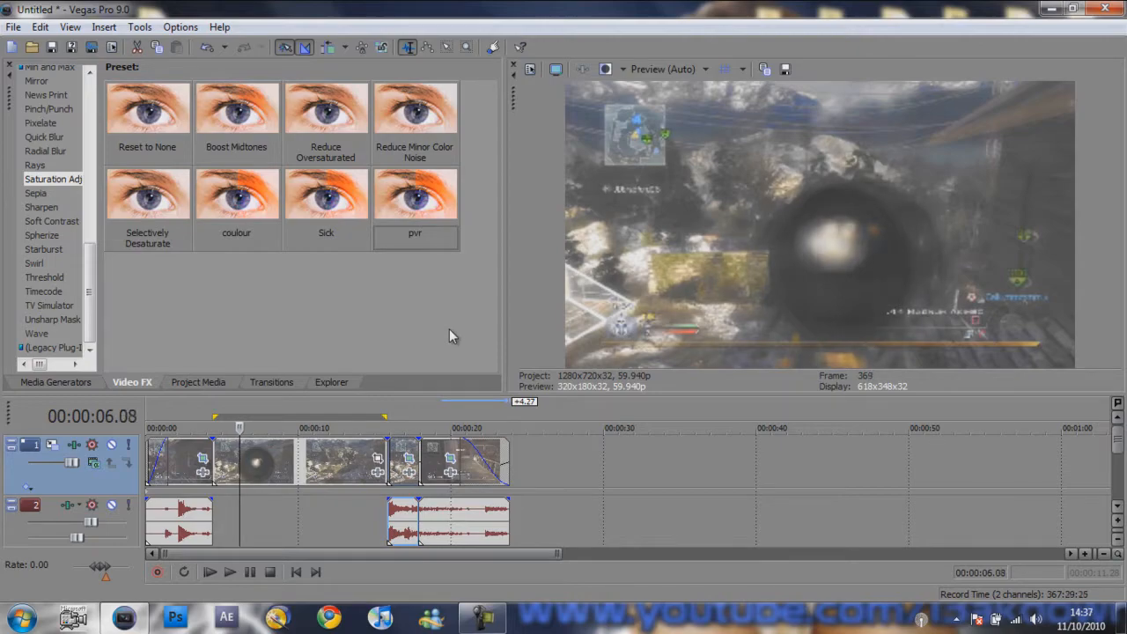
# - Widen the video preview area, then set the loop region from 00:00:04.24 to 00:00:15.52 and play it back
pyautogui.moveTo(507, 311); pyautogui.dragTo(166, 229)
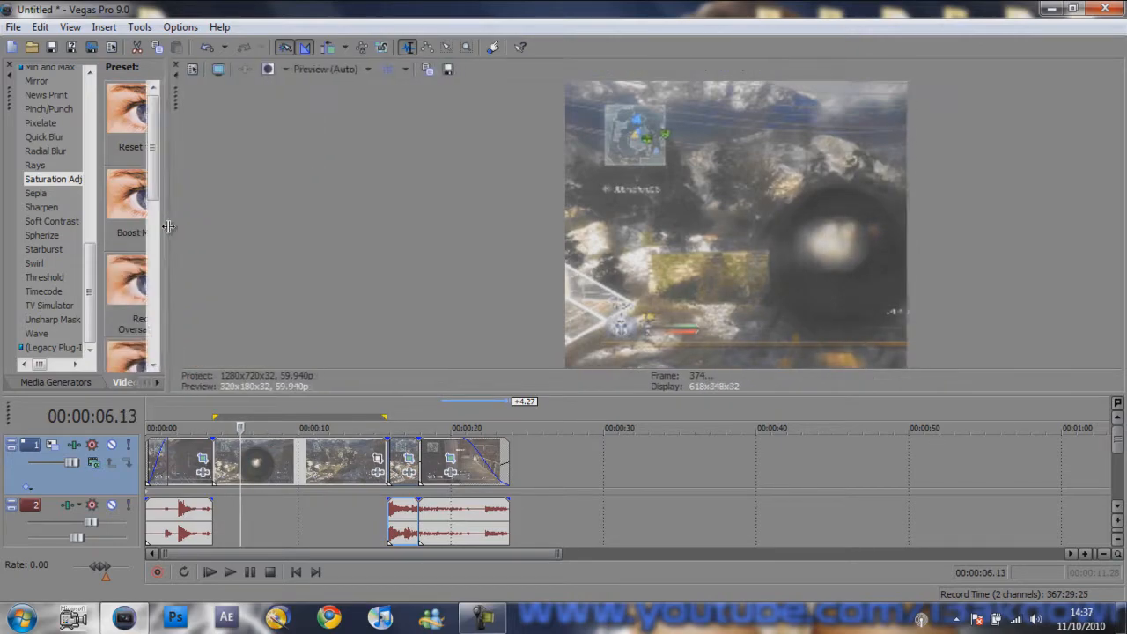
pyautogui.press('space')
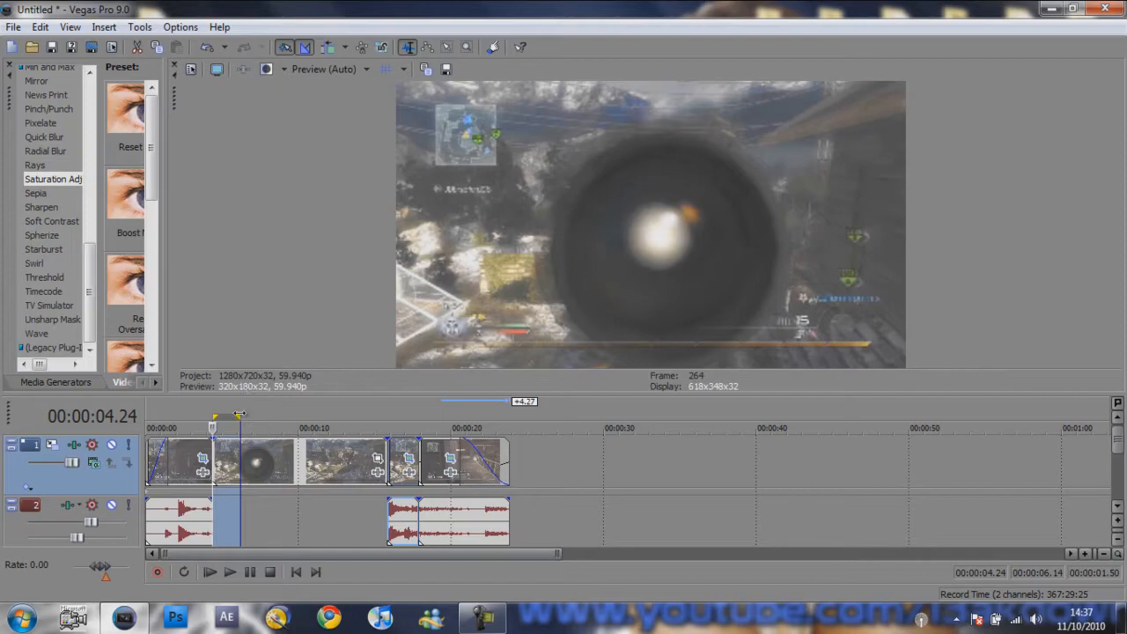
pyautogui.moveTo(240, 432); pyautogui.dragTo(387, 438)
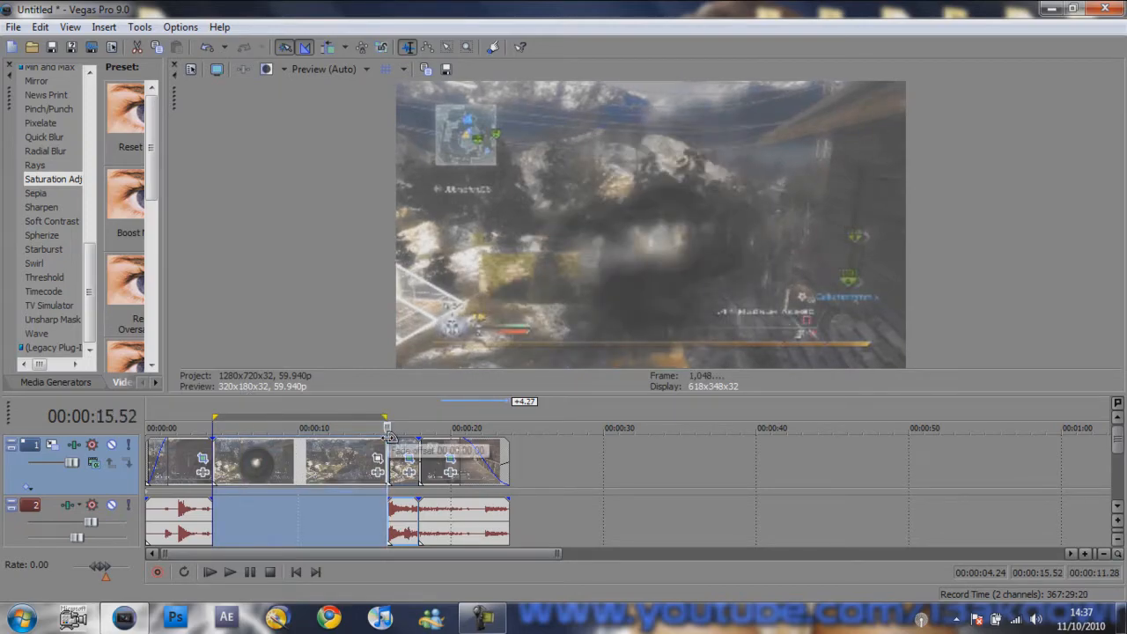
pyautogui.press('space')
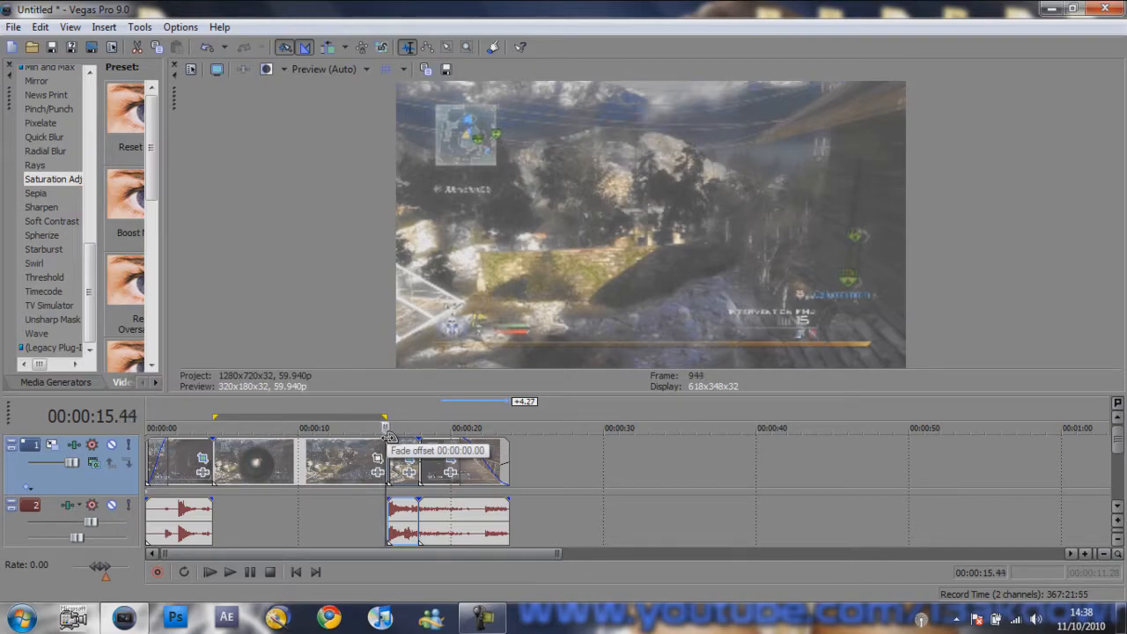
pyautogui.press('space')
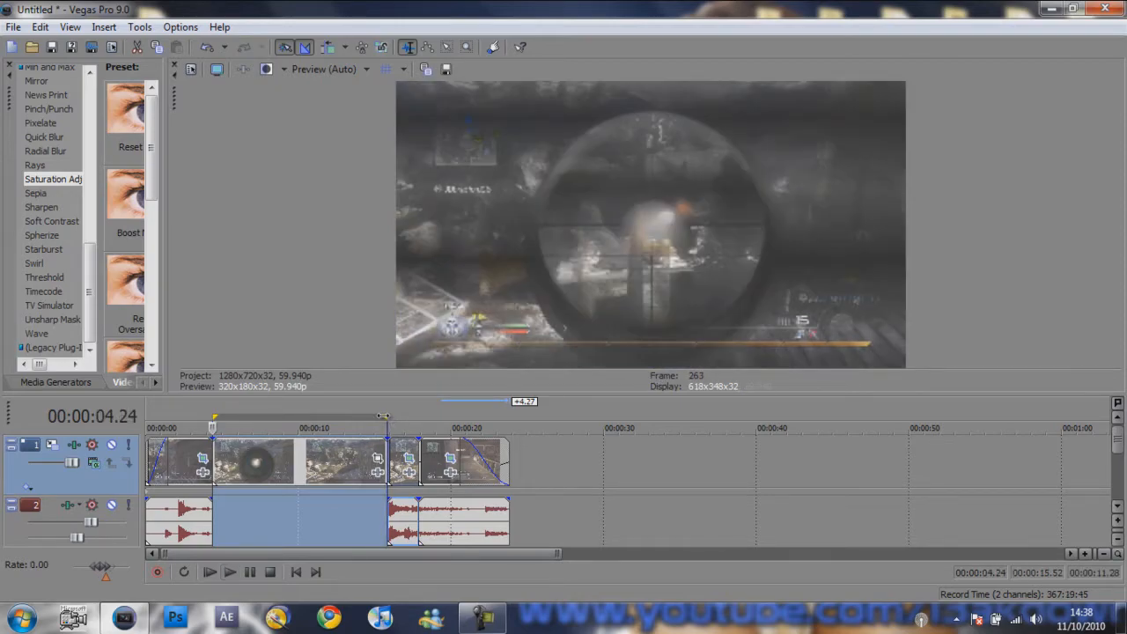
# - Extend the loop region's end to 00:00:17.55 and examine frames at many points across the slow-motion clip
pyautogui.moveTo(386, 417); pyautogui.dragTo(414, 417)
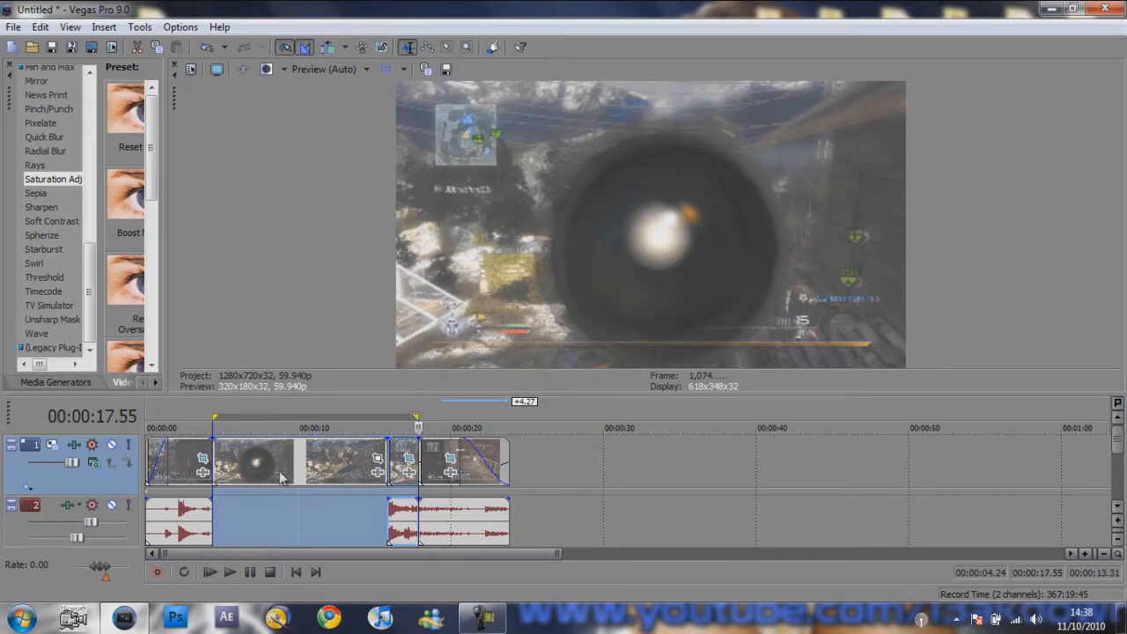
pyautogui.click(242, 476)
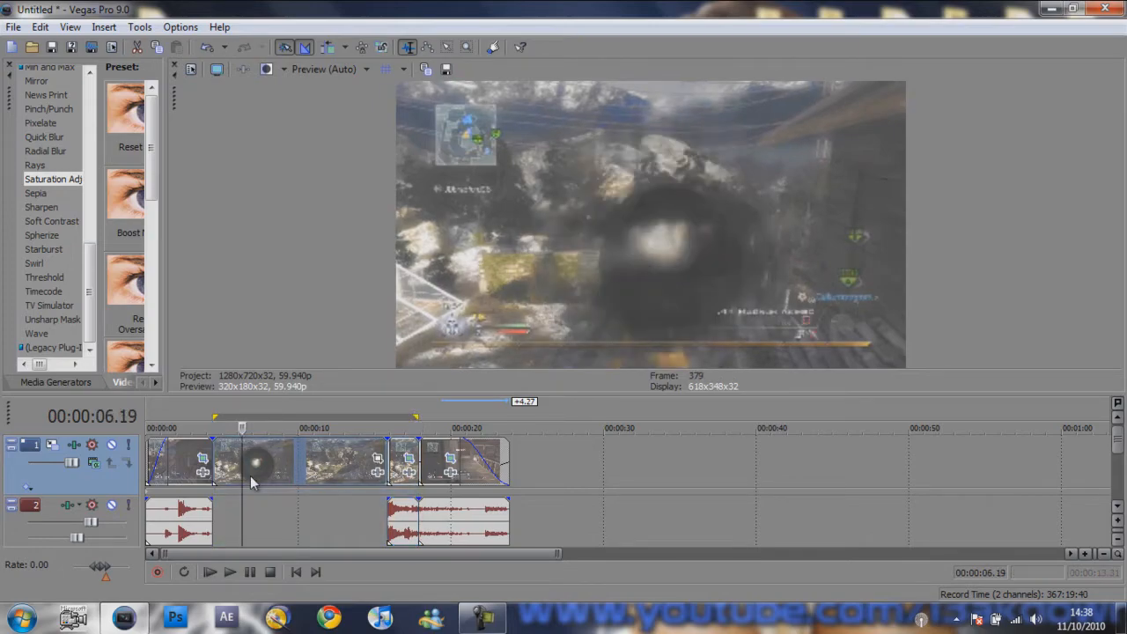
pyautogui.click(265, 476)
pyautogui.click(273, 476)
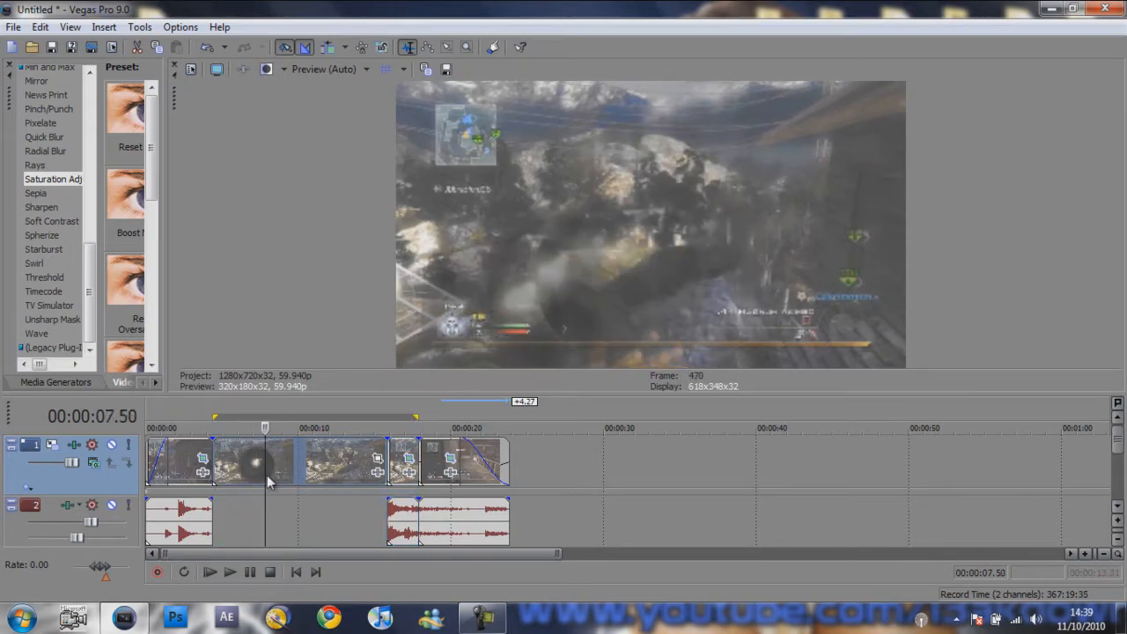
pyautogui.click(282, 475)
pyautogui.click(288, 475)
pyautogui.click(296, 473)
pyautogui.click(312, 475)
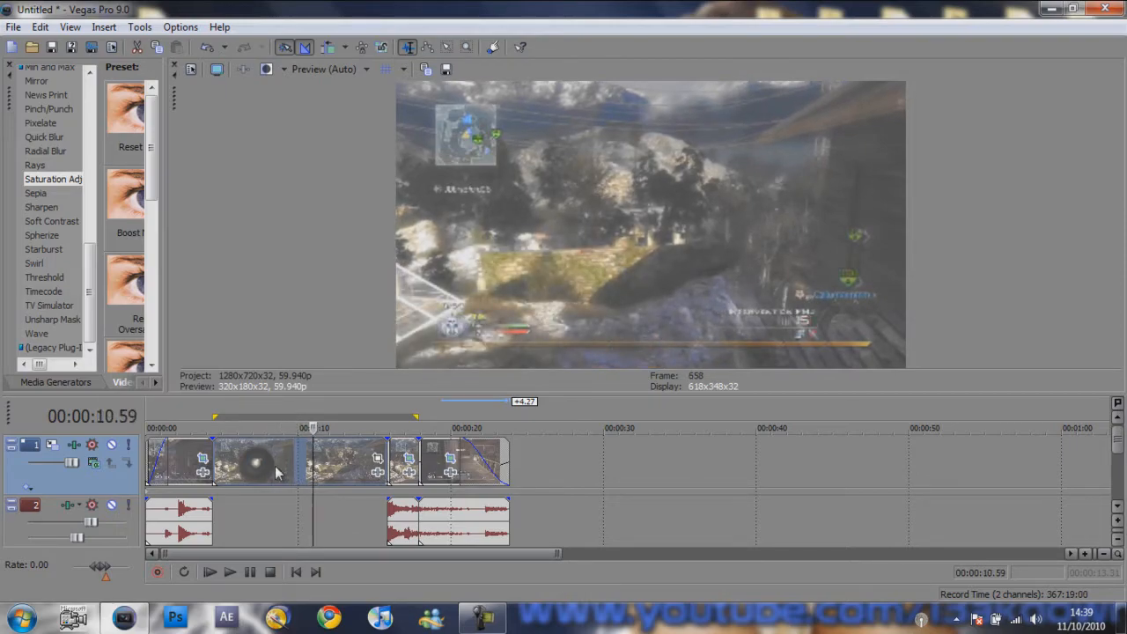
pyautogui.click(274, 474)
pyautogui.click(252, 473)
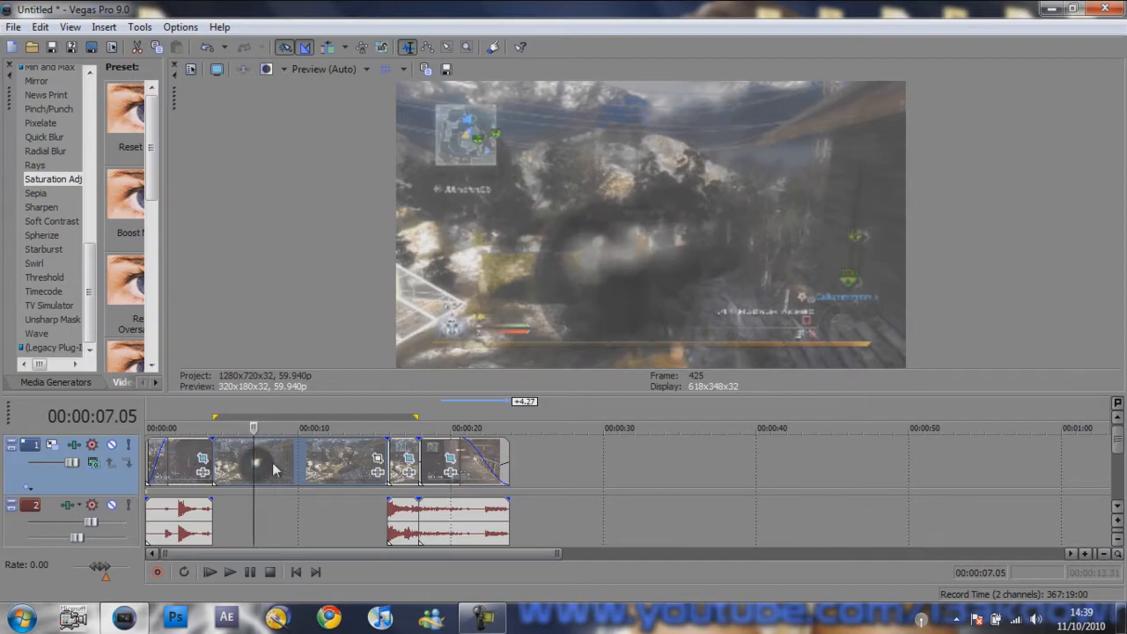
pyautogui.click(273, 471)
pyautogui.click(293, 471)
pyautogui.click(304, 472)
pyautogui.click(324, 472)
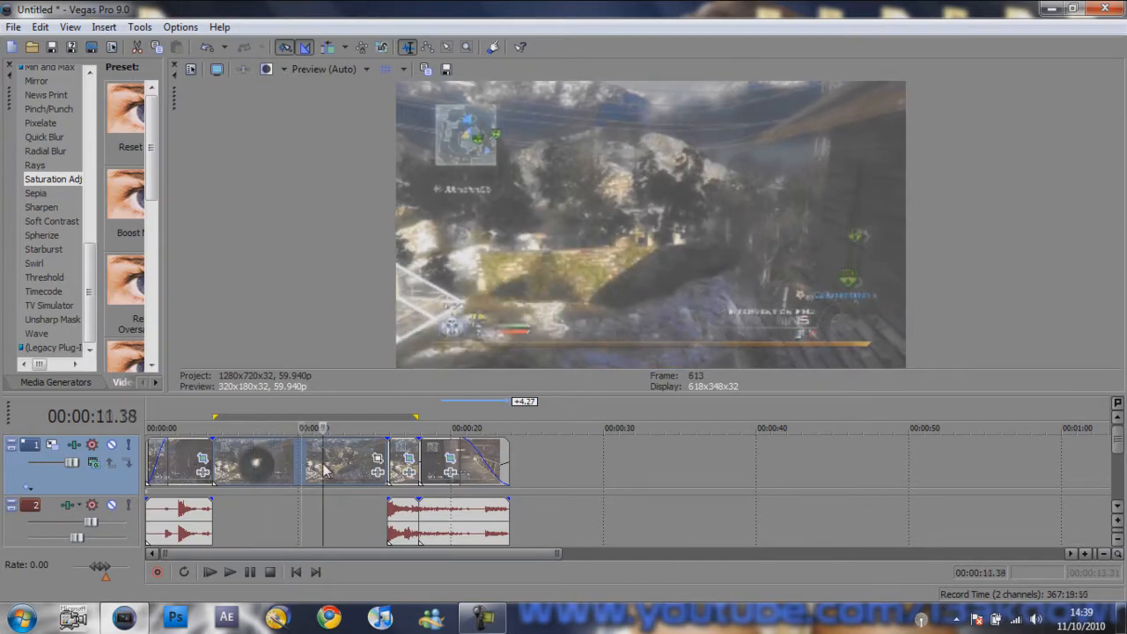
pyautogui.click(337, 472)
pyautogui.click(346, 472)
pyautogui.click(353, 472)
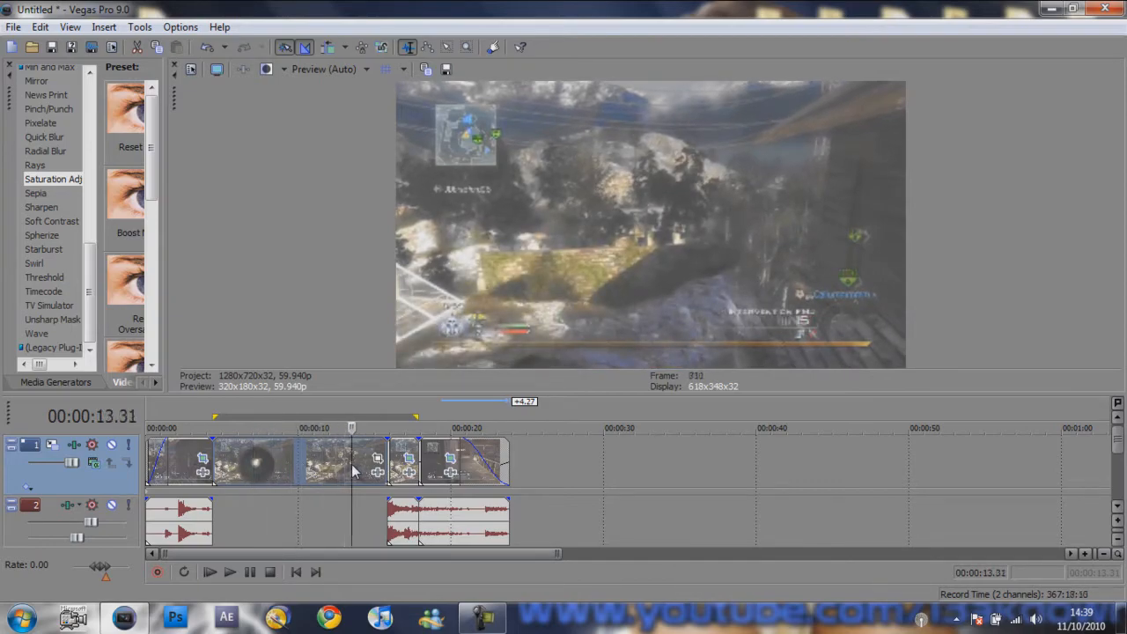
pyautogui.click(361, 472)
pyautogui.click(370, 471)
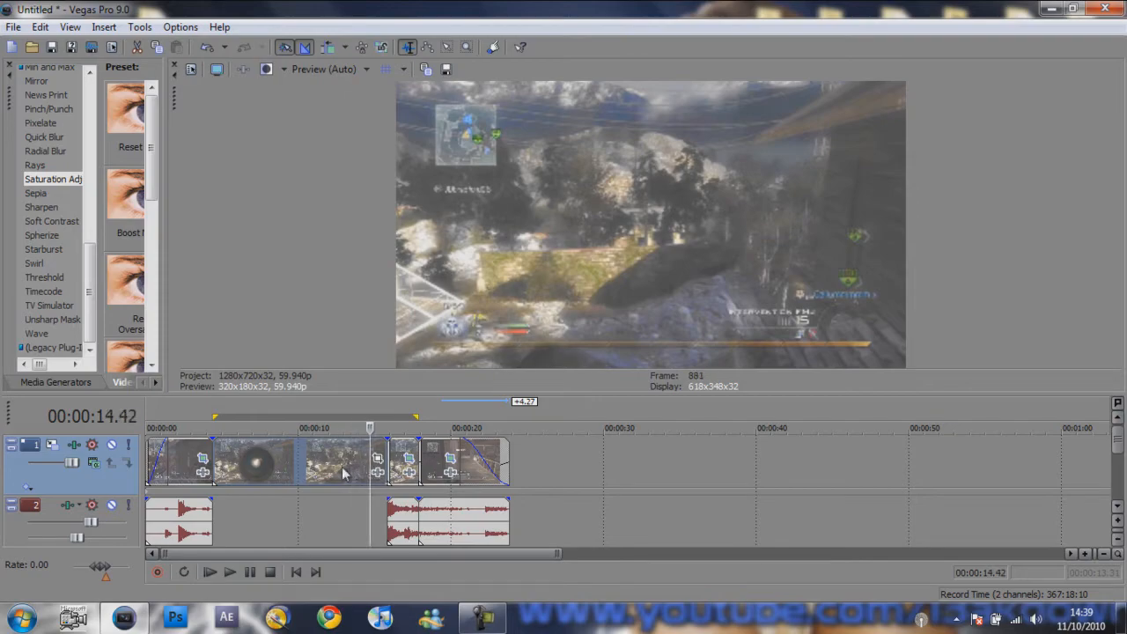
pyautogui.click(343, 472)
pyautogui.click(308, 477)
pyautogui.click(290, 476)
pyautogui.click(286, 476)
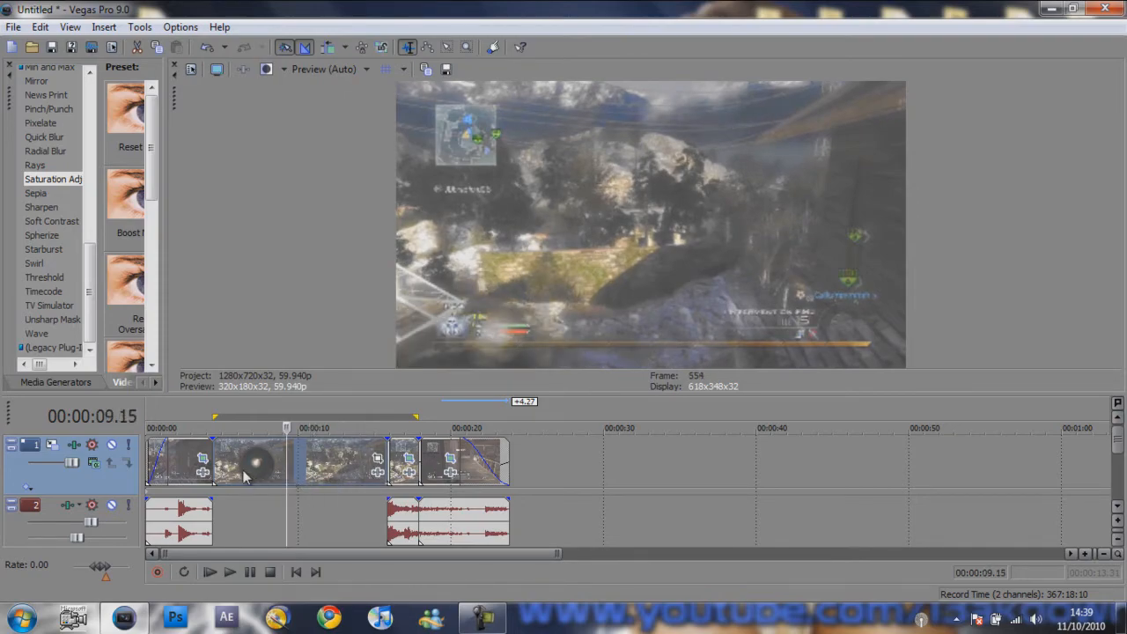
pyautogui.click(243, 477)
# - Place the cursor in the first clip and extend the loop region from the timeline start into the last clip's fade-out
pyautogui.click(180, 468)
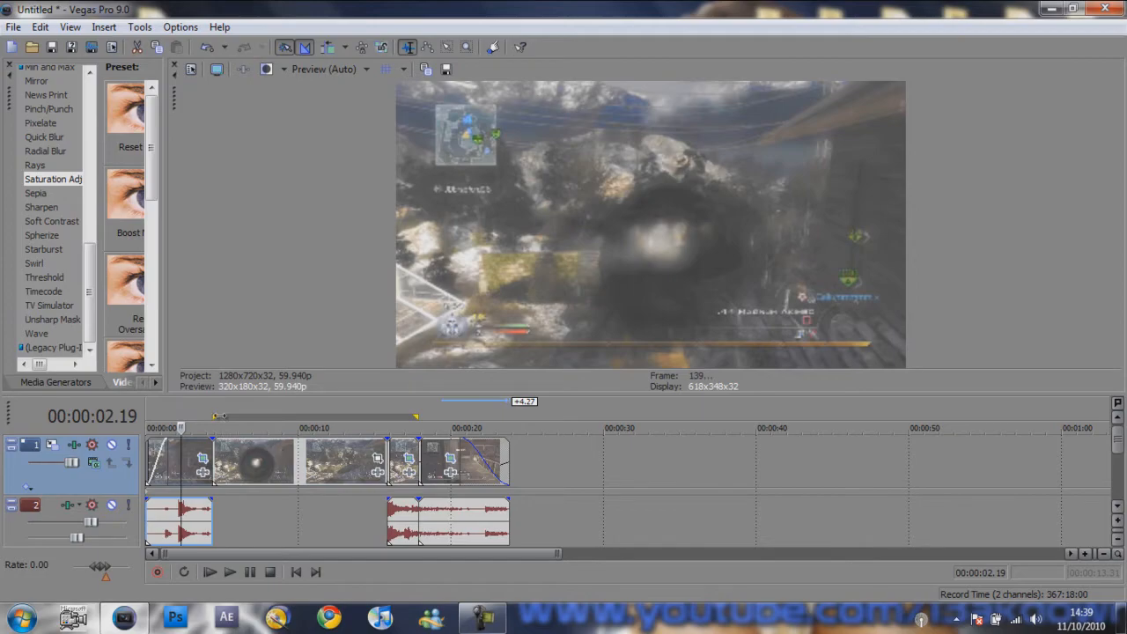
pyautogui.moveTo(210, 418); pyautogui.dragTo(148, 418)
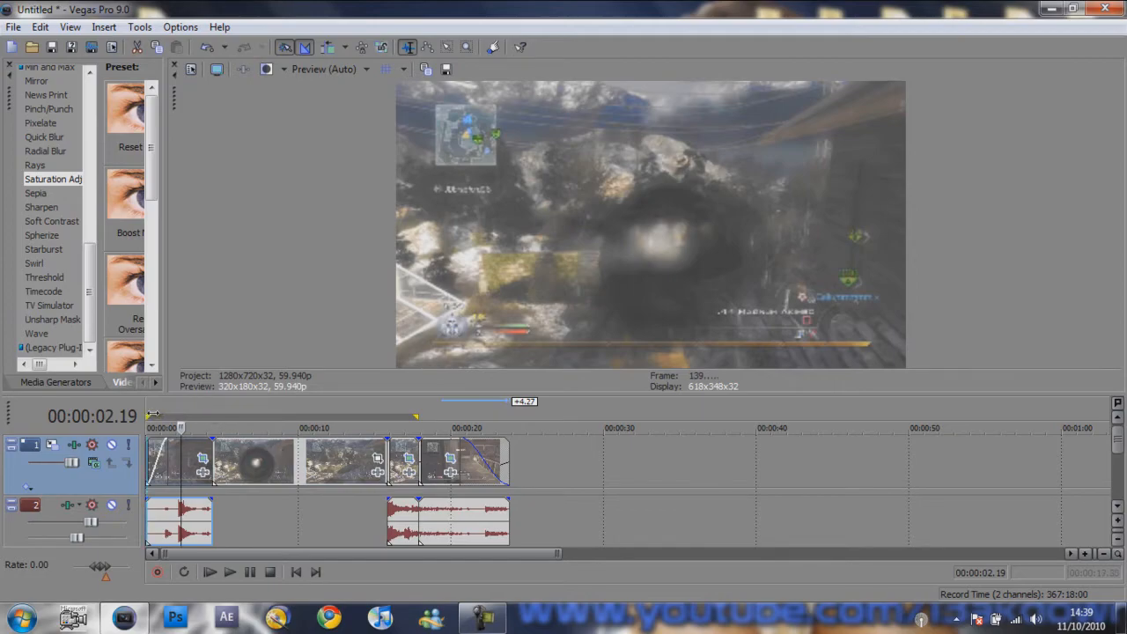
pyautogui.moveTo(419, 416); pyautogui.dragTo(484, 407)
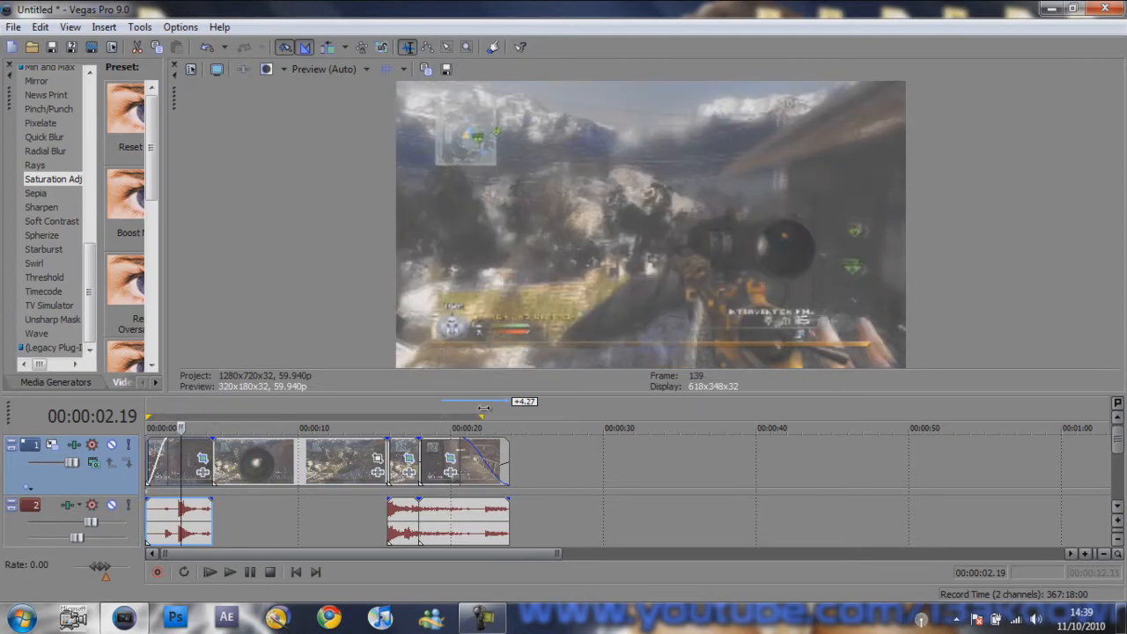